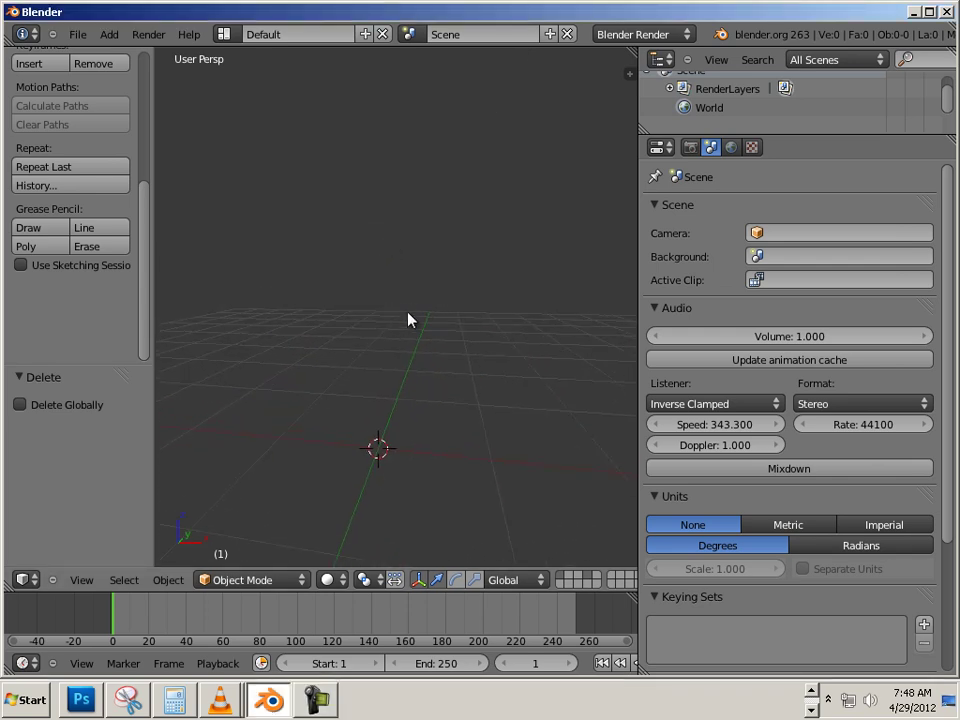
# Add a cube mesh to the scene and orbit to a level front view.
pyautogui.click(104, 36)
pyautogui.moveTo(122, 54)
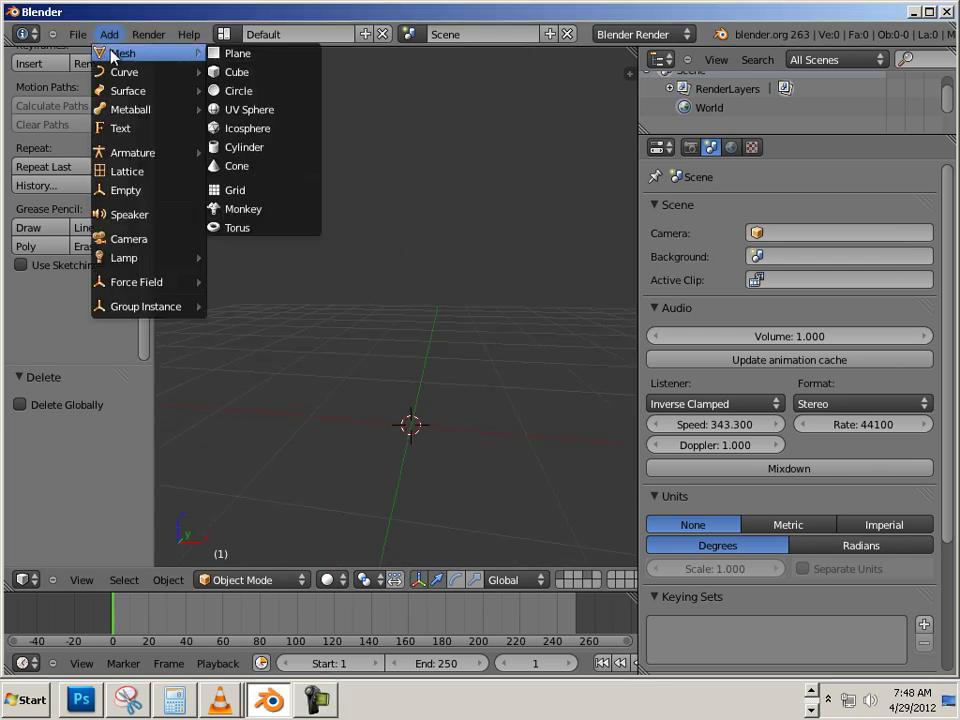
pyautogui.click(242, 71)
pyautogui.moveTo(393, 331); pyautogui.dragTo(416, 285, button='middle')
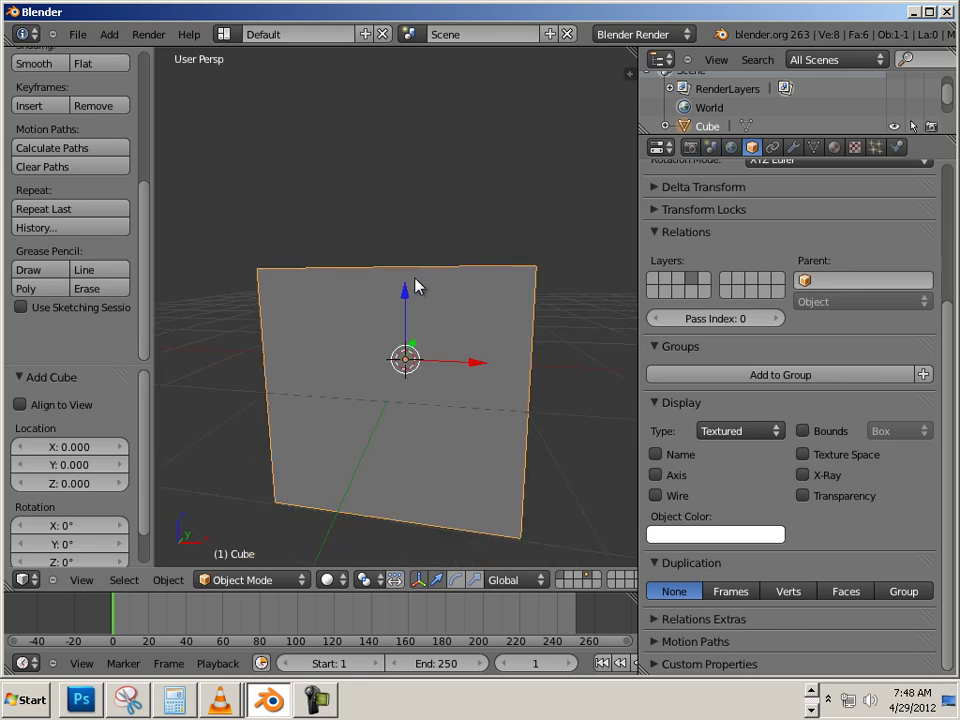
# Add a Multiresolution modifier to the cube and subdivide it twice.
pyautogui.click(793, 148)
pyautogui.click(752, 210)
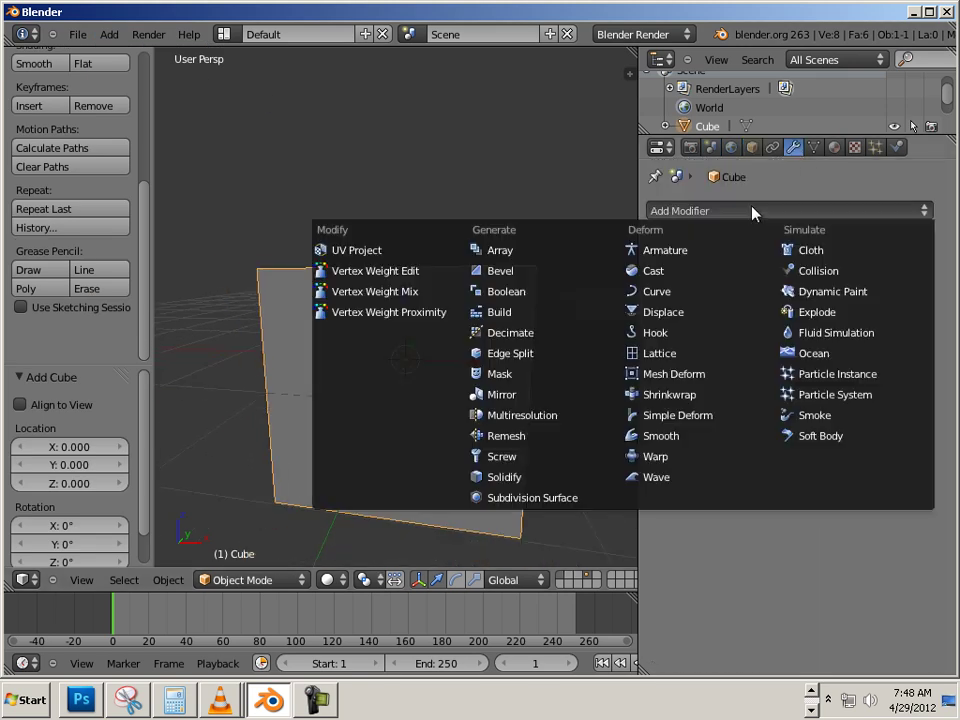
pyautogui.click(549, 413)
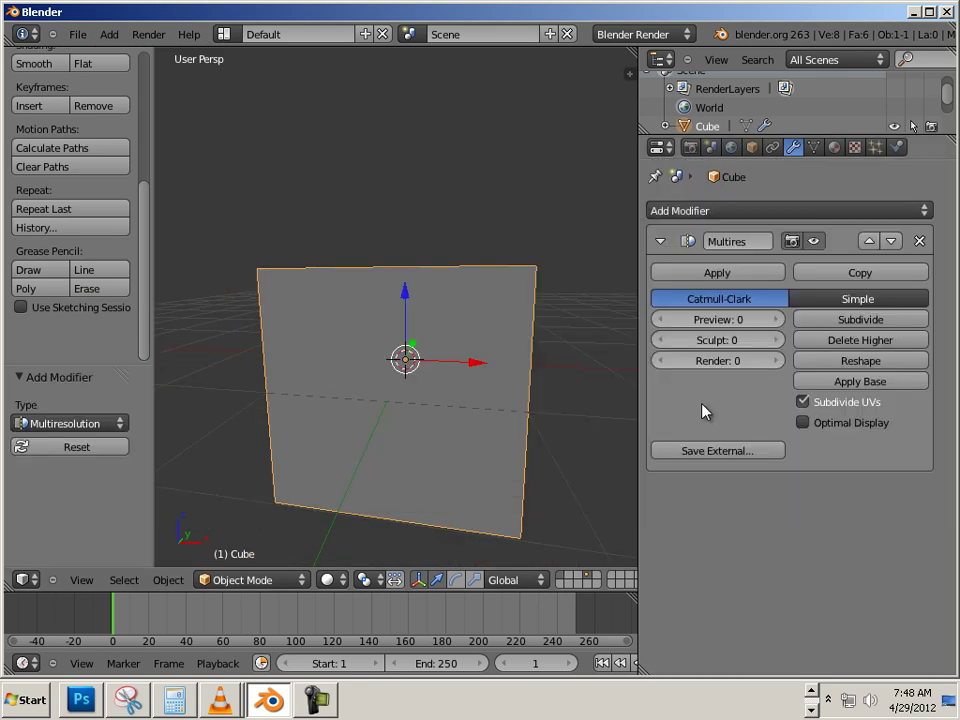
pyautogui.click(843, 321)
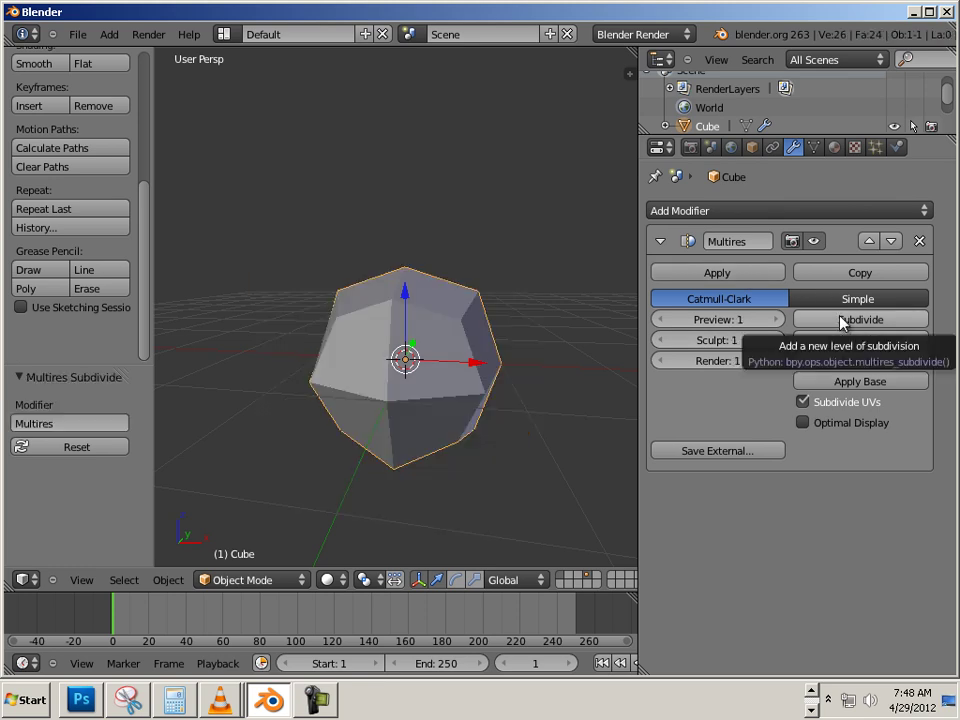
pyautogui.click(843, 321)
# Select the rounded sphere and apply the Multires modifier permanently to the mesh.
pyautogui.press('a')
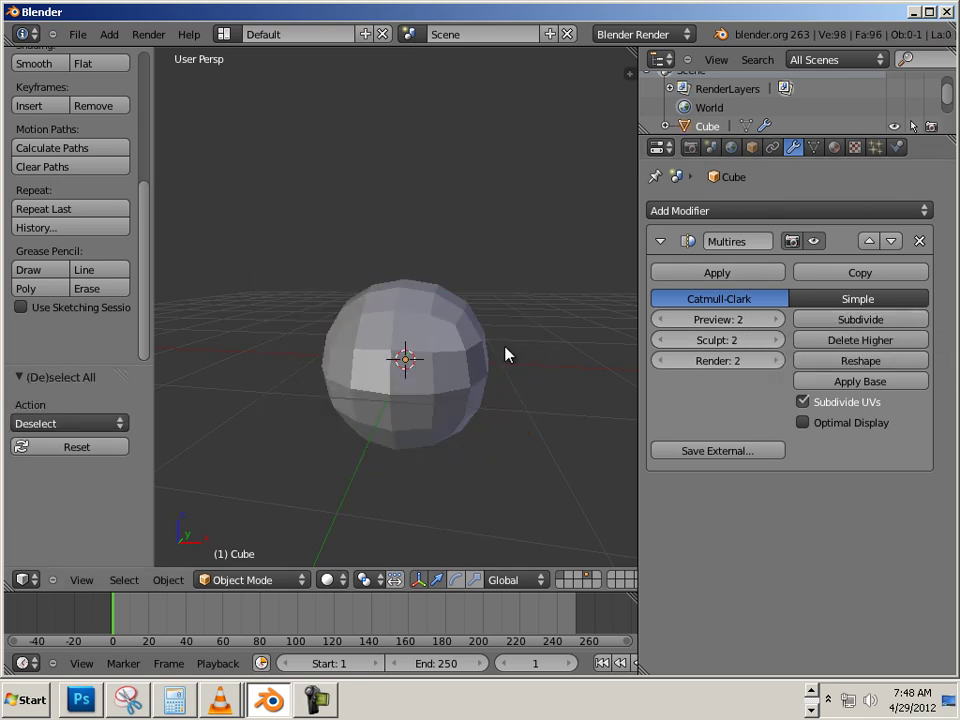
pyautogui.scroll(4, 530, 358)
pyautogui.moveTo(538, 360); pyautogui.dragTo(486, 332, button='middle')
pyautogui.rightClick(481, 334)
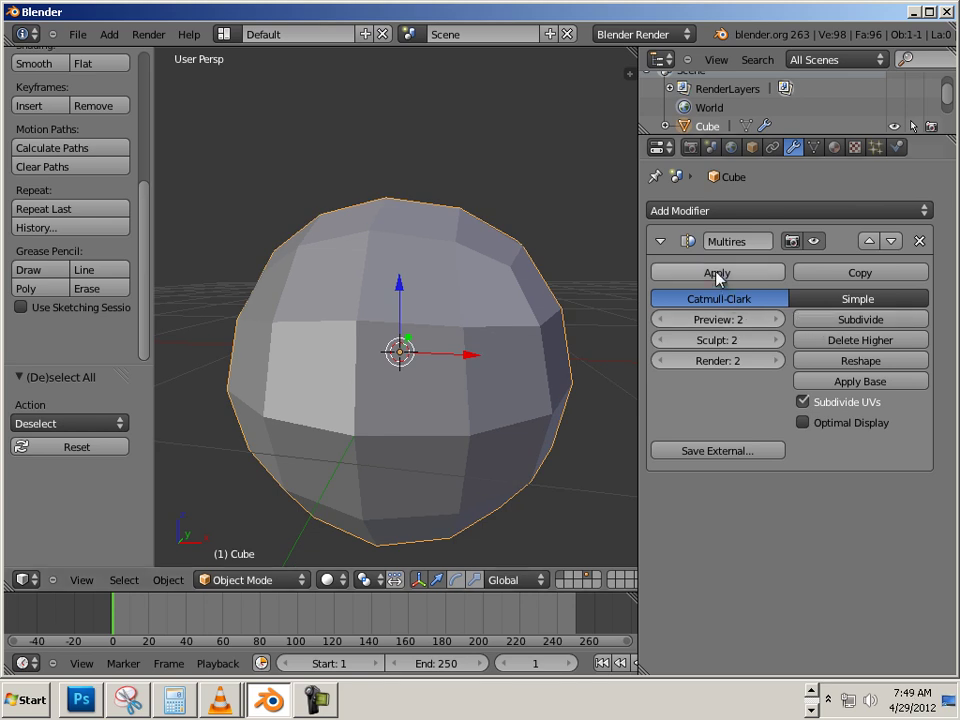
pyautogui.click(663, 272)
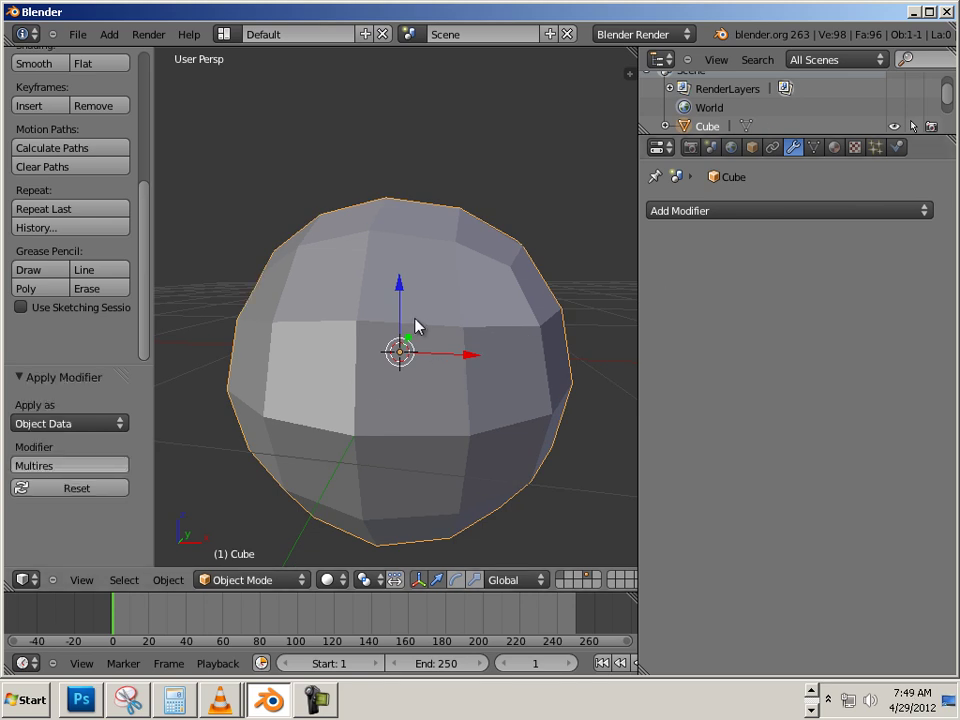
# Switch the sphere into Edit Mode, orbiting and zooming in to see its faces.
pyautogui.press('Tab')
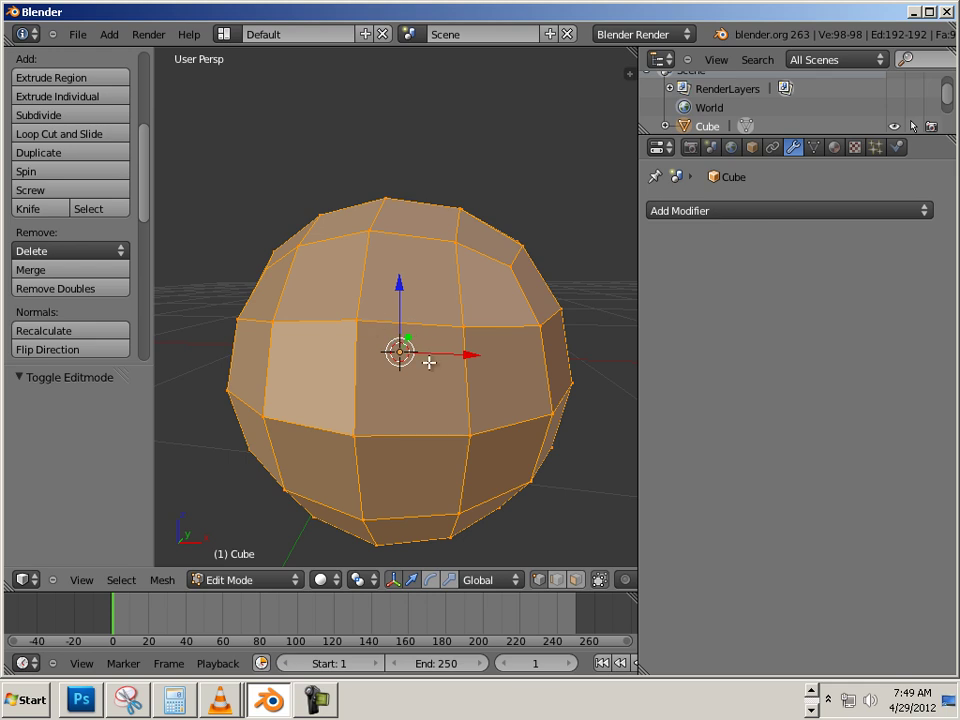
pyautogui.moveTo(380, 377); pyautogui.dragTo(397, 360, button='middle')
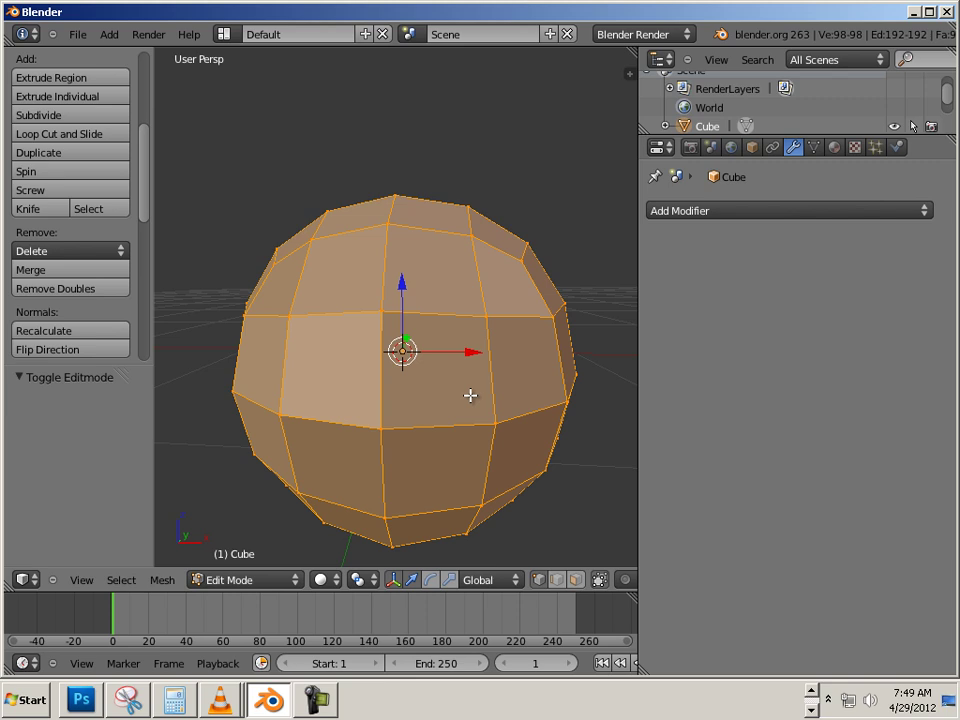
pyautogui.moveTo(469, 394); pyautogui.dragTo(416, 342, button='middle')
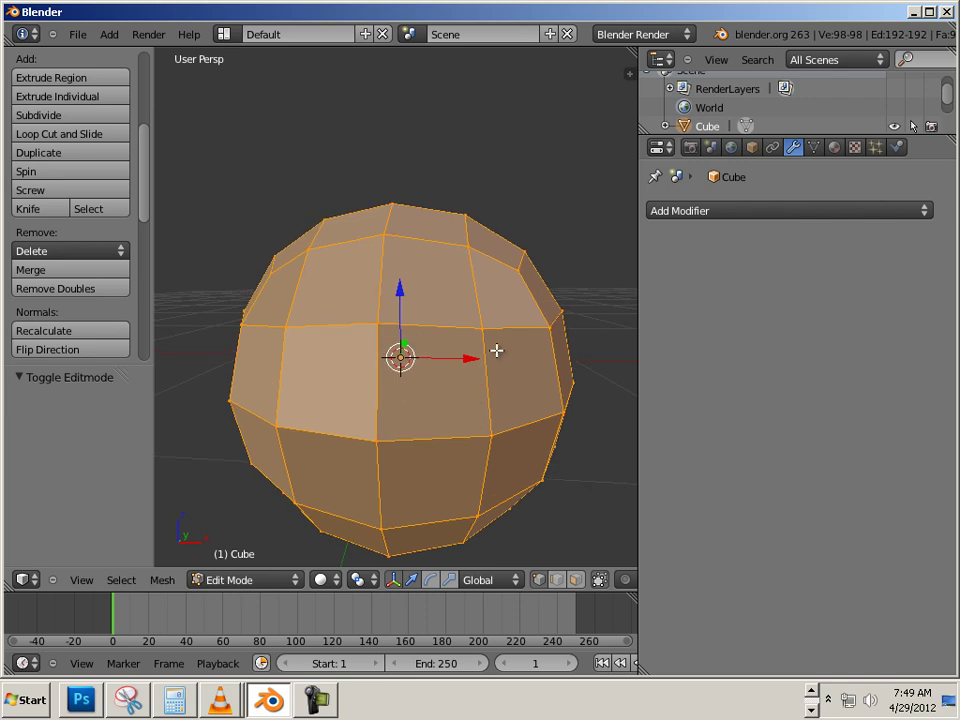
pyautogui.moveTo(502, 357); pyautogui.dragTo(491, 388, button='middle')
pyautogui.scroll(3, 504, 390)
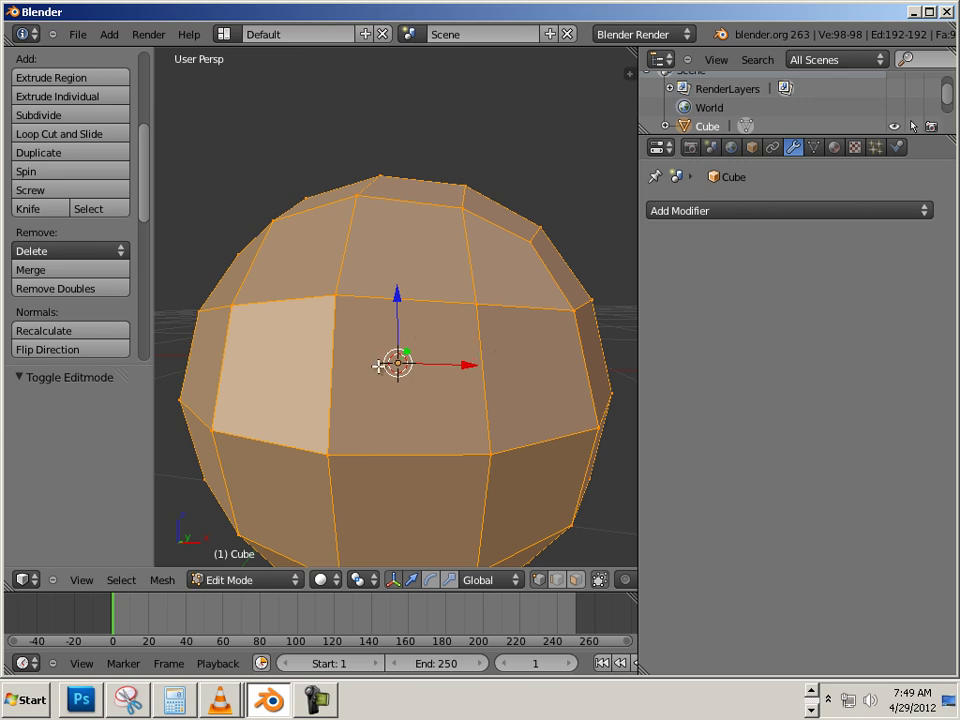
pyautogui.moveTo(512, 420); pyautogui.dragTo(490, 399, button='middle')
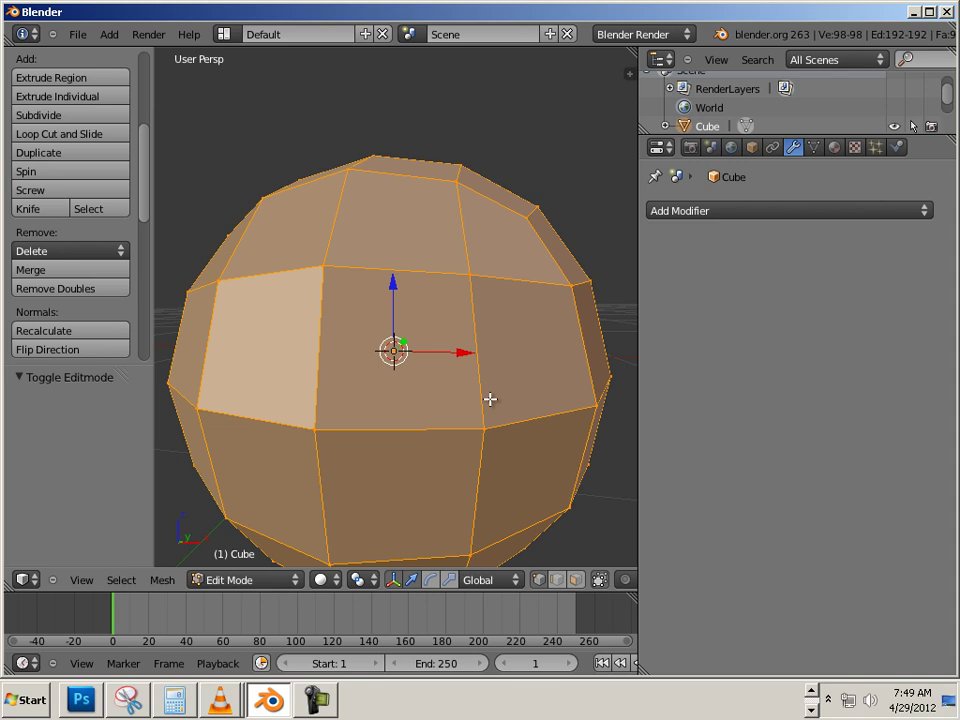
# Assign K as the new shortcut for the Knife Topology Tool.
pyautogui.rightClick(37, 212)
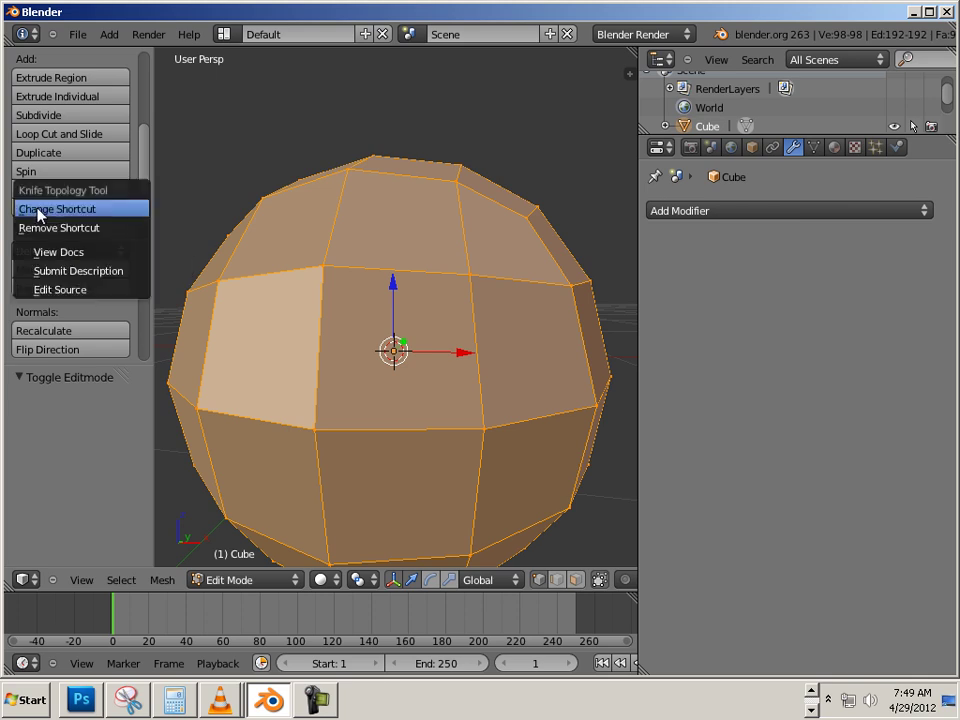
pyautogui.click(38, 210)
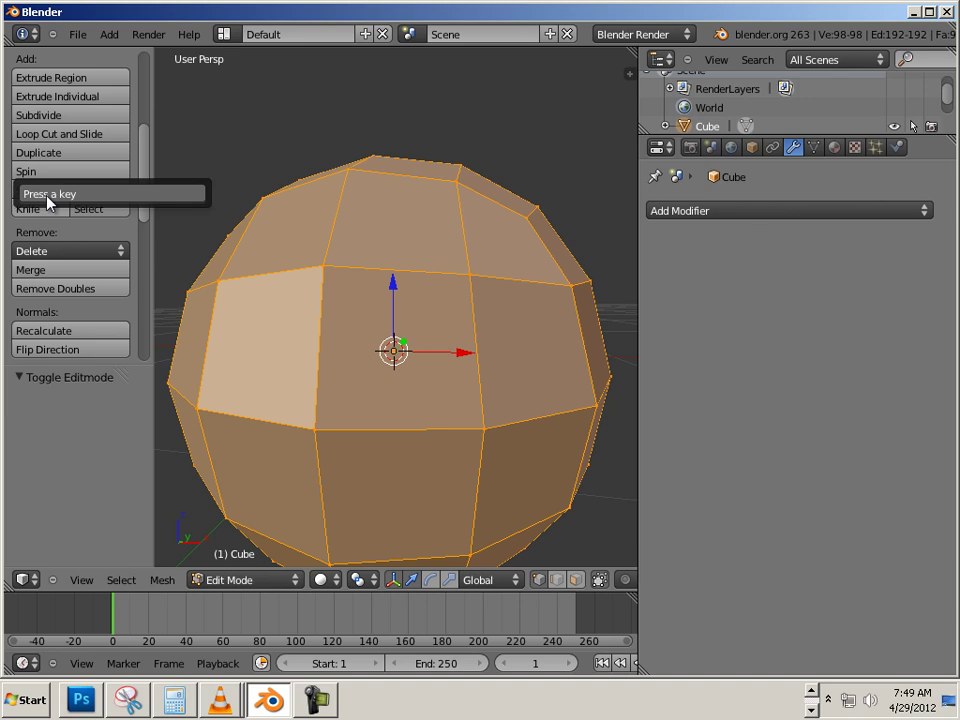
pyautogui.press('k')
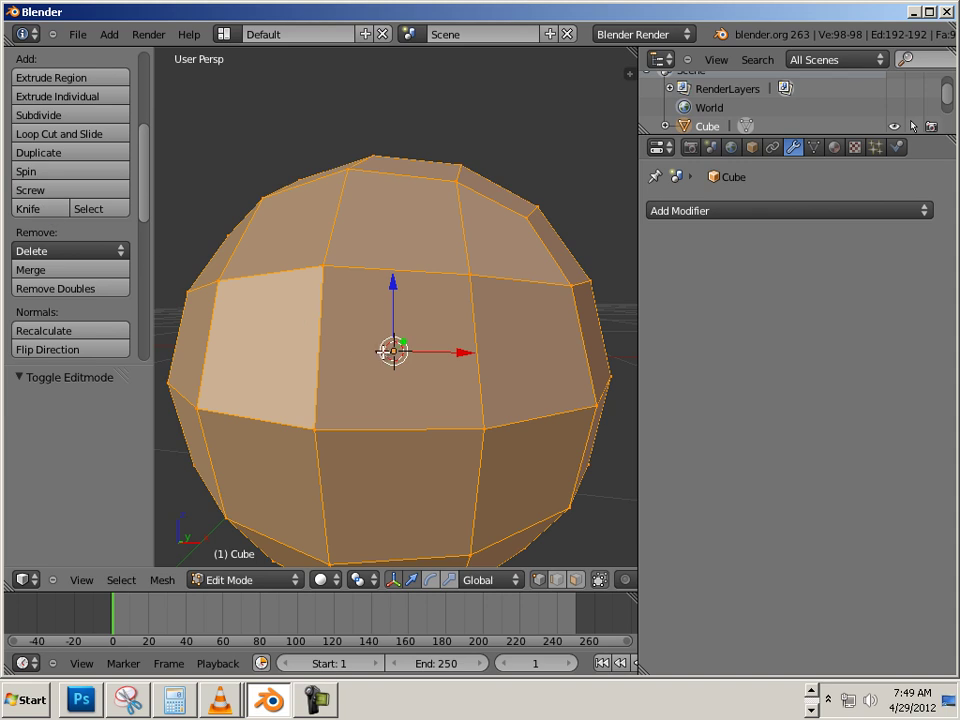
# Knife-cut a line of new edges across the sphere's front faces toward its right side.
pyautogui.press('k')
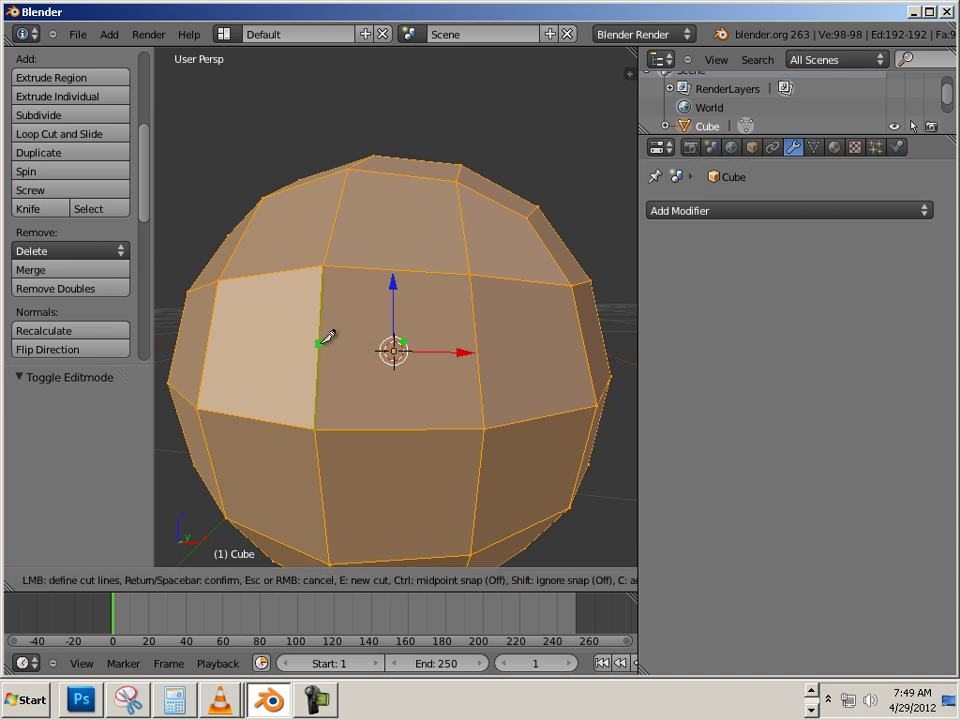
pyautogui.click(316, 427)
pyautogui.click(356, 397)
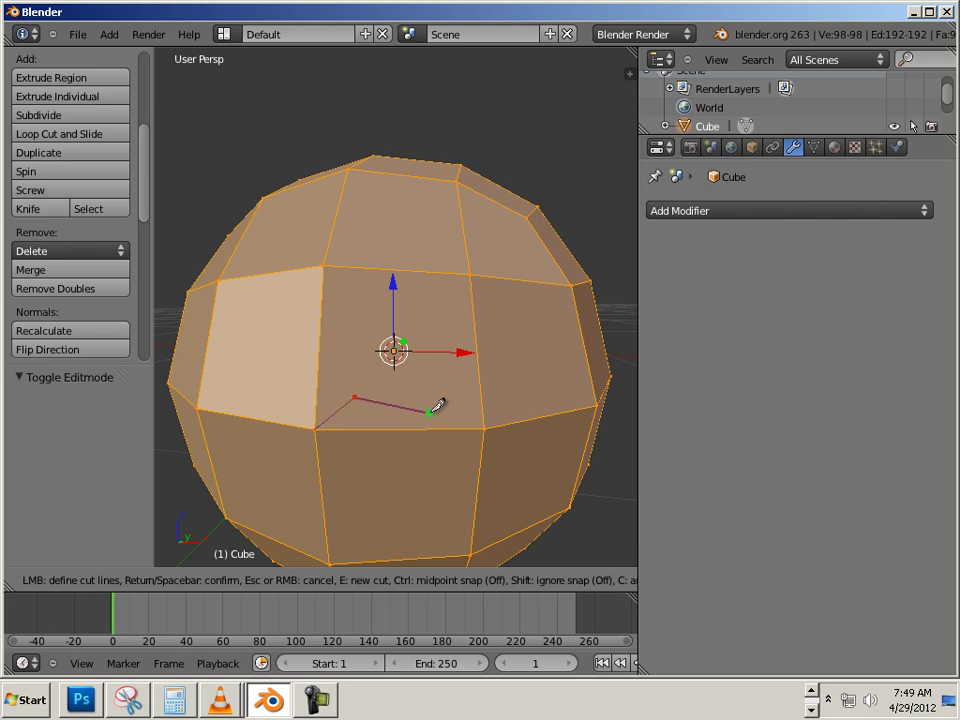
pyautogui.click(439, 399)
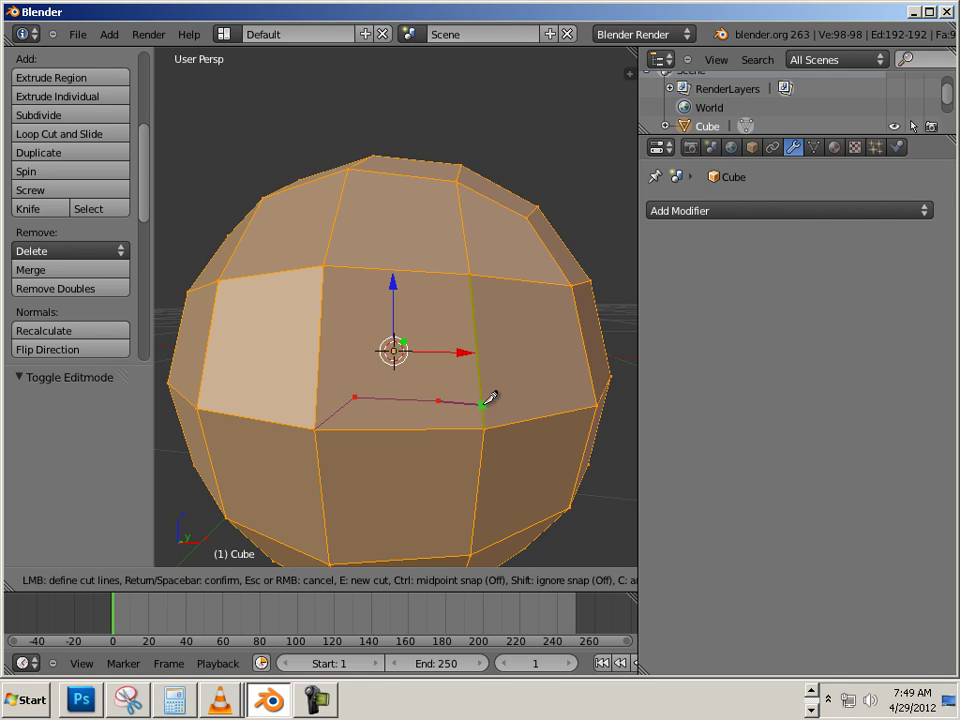
pyautogui.click(484, 399)
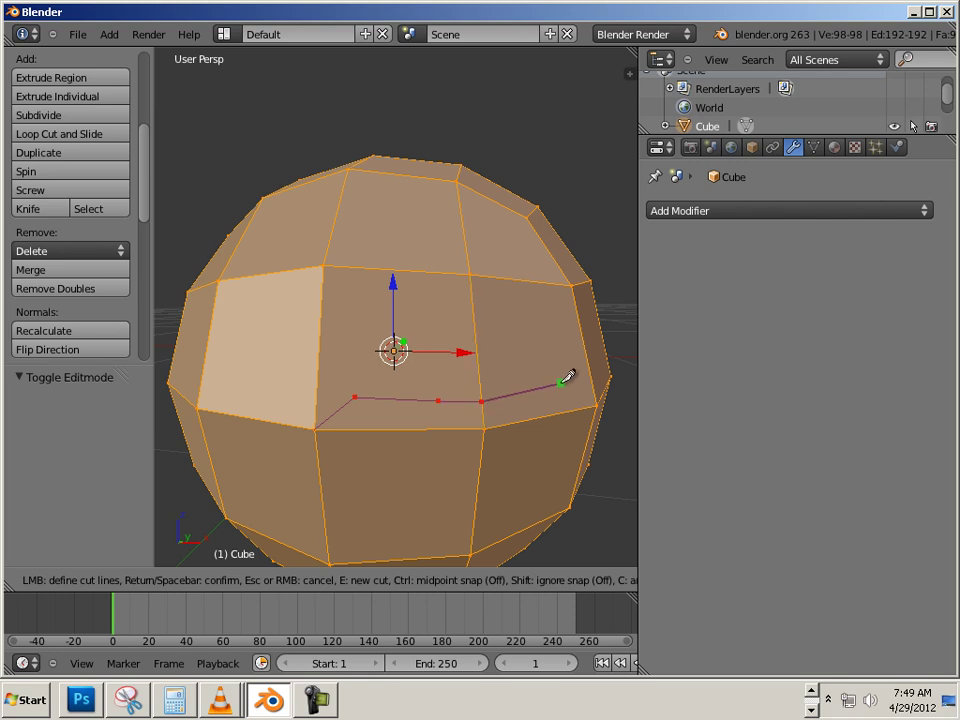
pyautogui.click(561, 381)
pyautogui.press('Return')
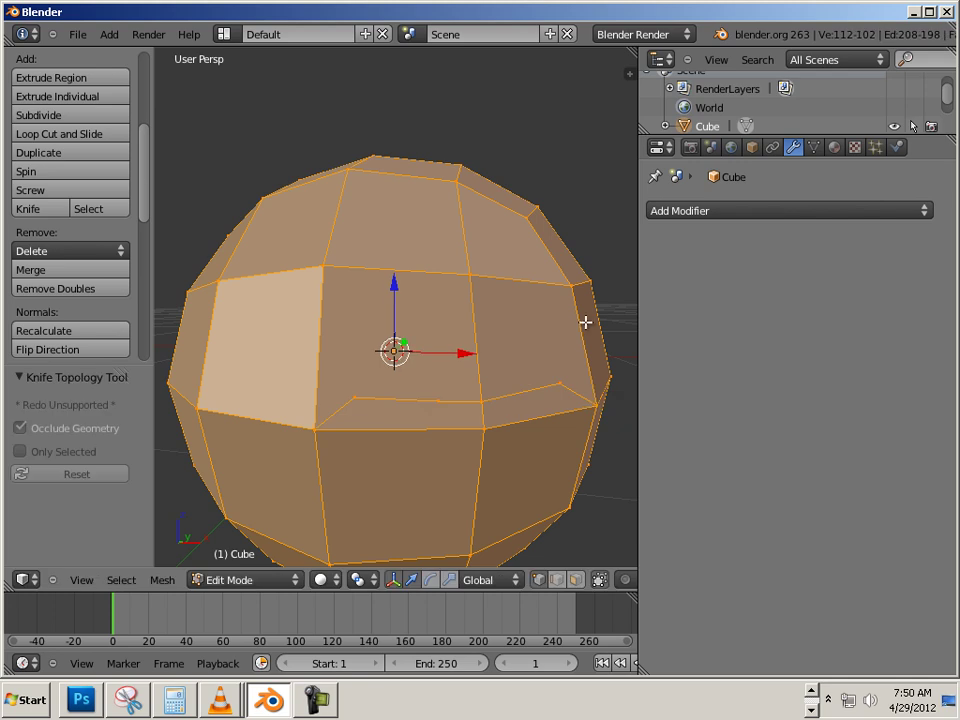
# Start a second knife cut along the eye's top, from the right corner toward the left.
pyautogui.press('k')
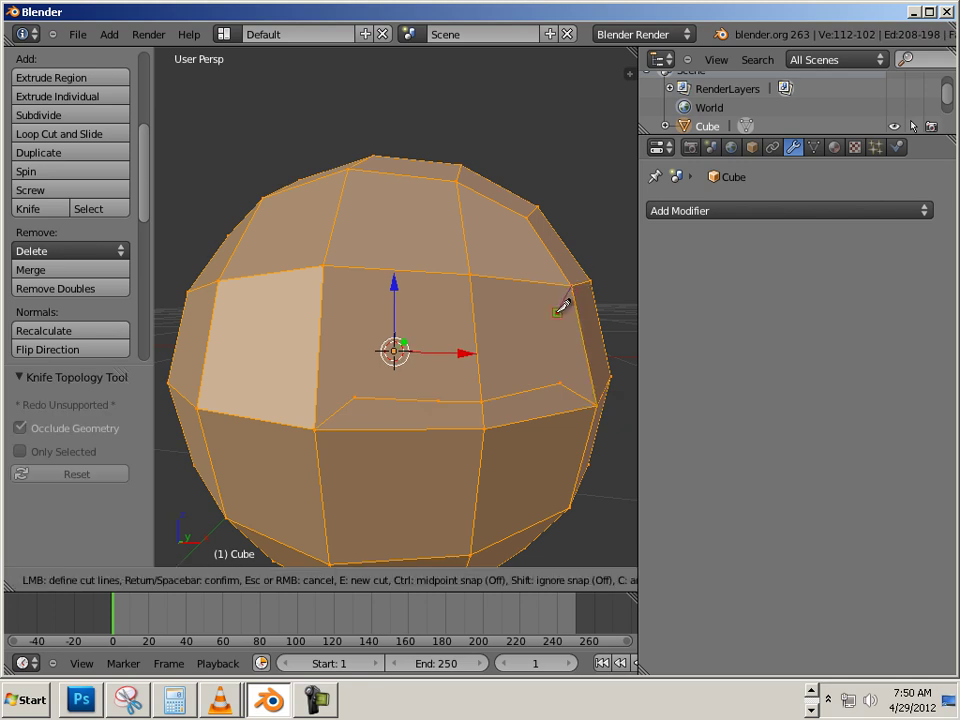
pyautogui.click(557, 312)
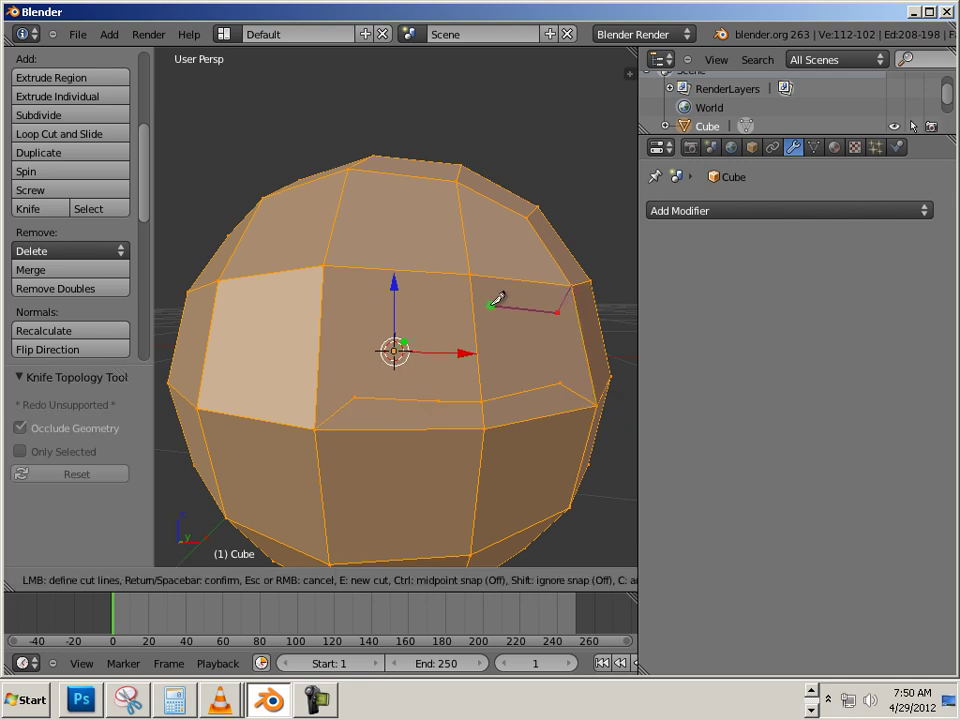
pyautogui.click(435, 300)
pyautogui.click(357, 338)
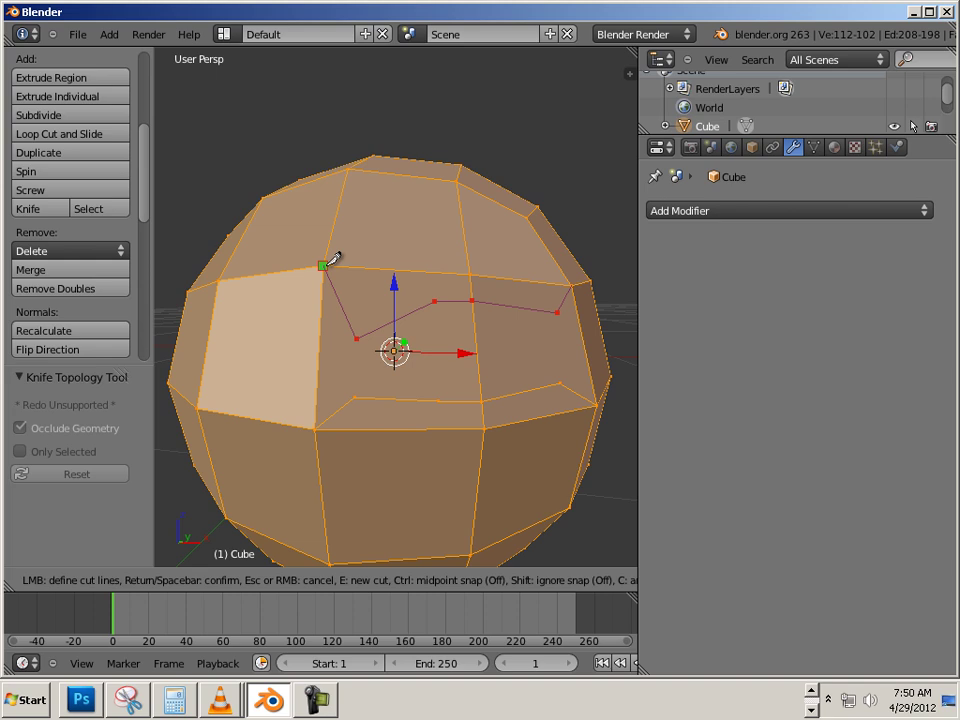
# Finish the upper outline at the upper-left vertex, then cut the left corner down to the edge below.
pyautogui.click(323, 265)
pyautogui.press('Return')
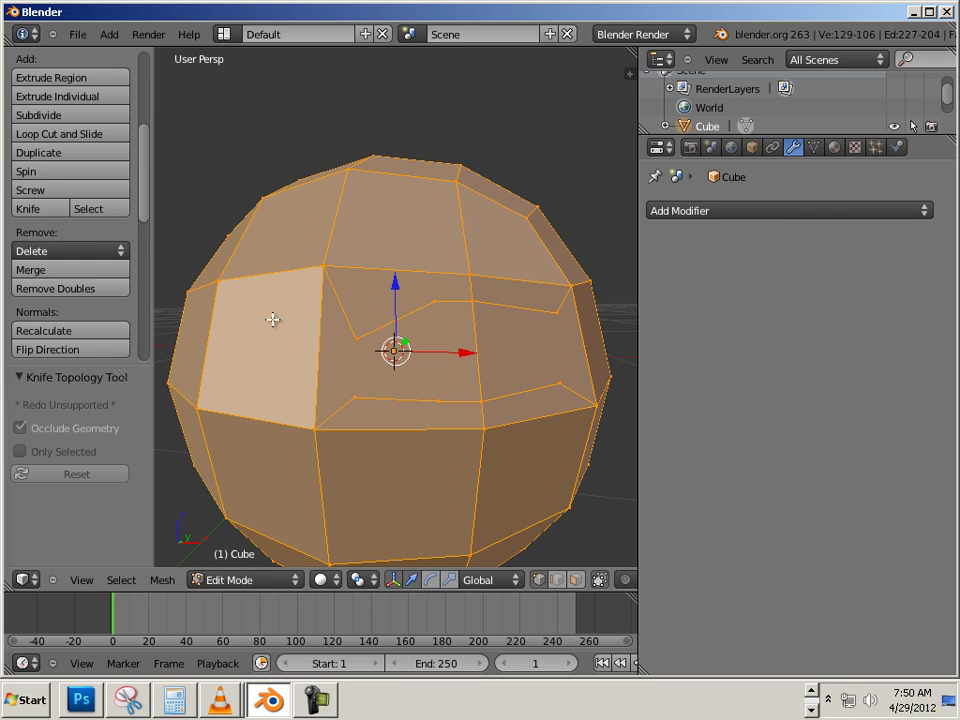
pyautogui.press('k')
pyautogui.click(357, 338)
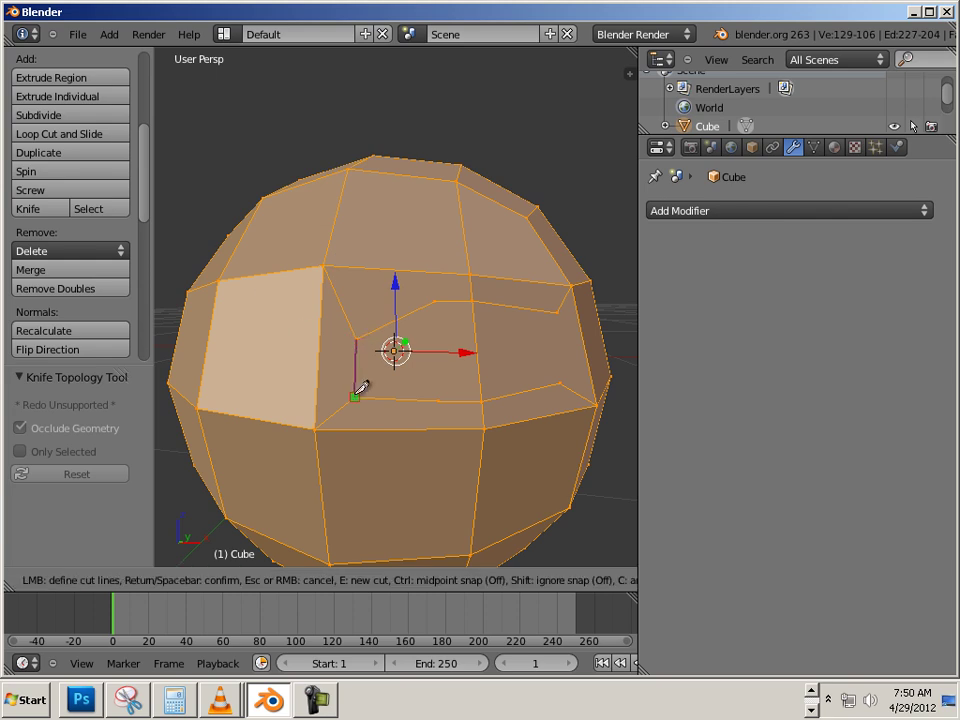
pyautogui.click(355, 396)
pyautogui.press('Return')
# Knife-cut from the eye's right corner down to the vertex below, closing the outline.
pyautogui.press('k')
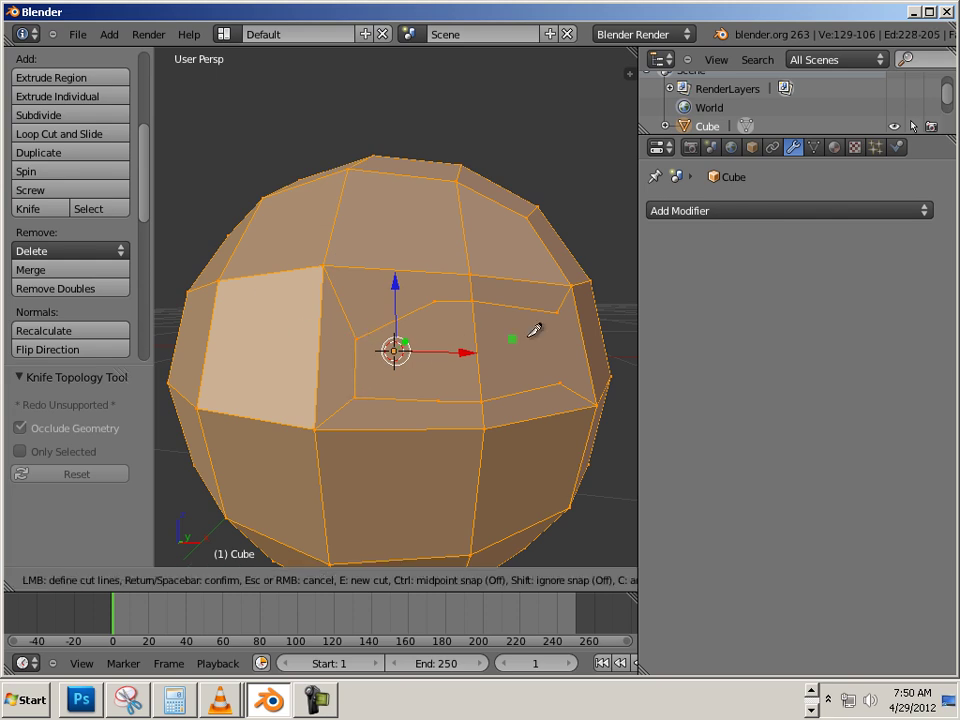
pyautogui.click(558, 313)
pyautogui.click(565, 381)
pyautogui.press('Return')
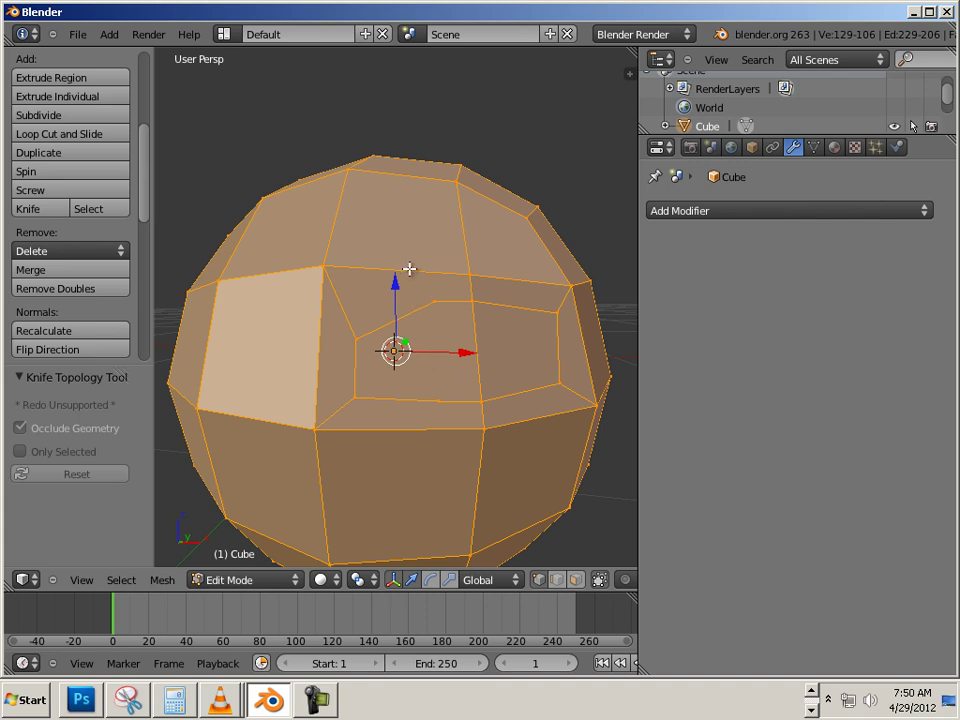
# Add a vertical edge loop through the middle of the eye area.
pyautogui.press('a')
pyautogui.hotkey('ctrl', 'r')
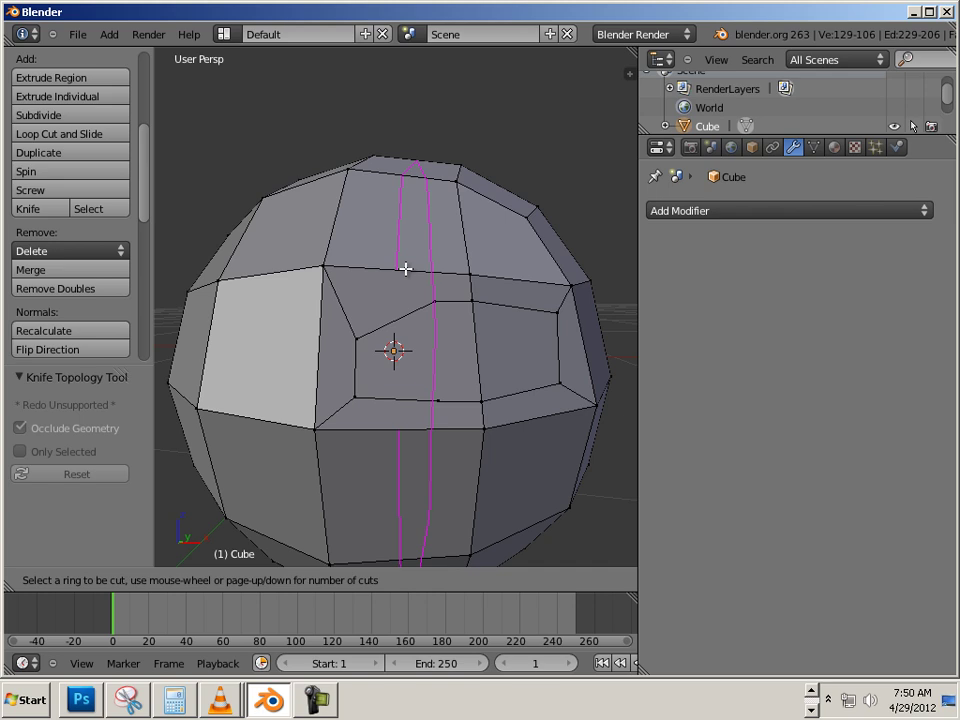
pyautogui.click(405, 268)
pyautogui.click(404, 268)
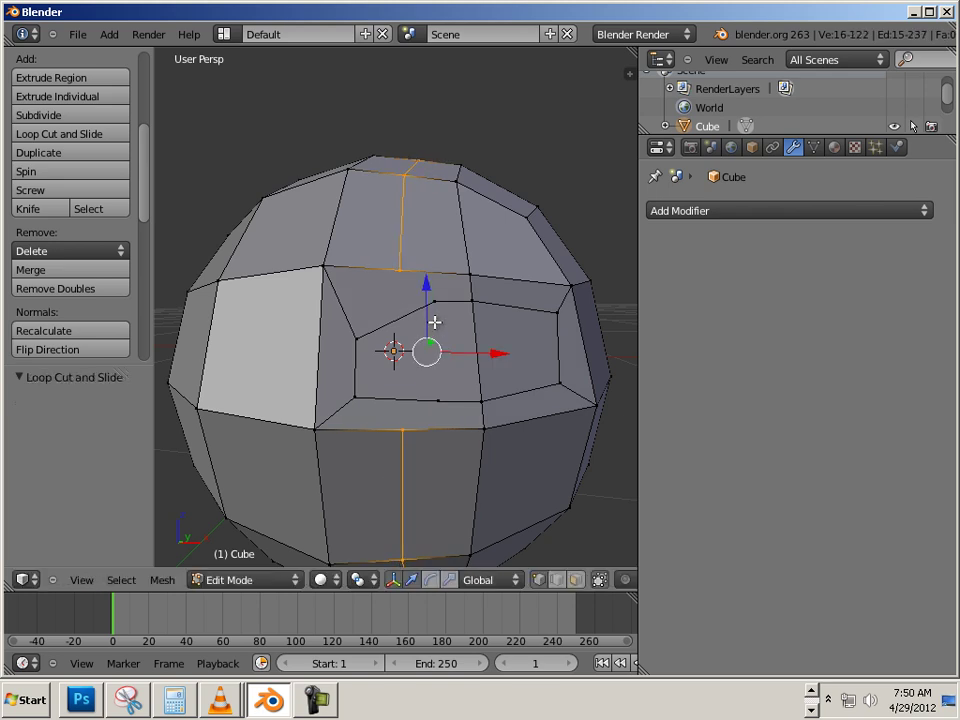
# Knife-cut connections from the loop's top and bottom vertices to the eye outline's corners.
pyautogui.press('k')
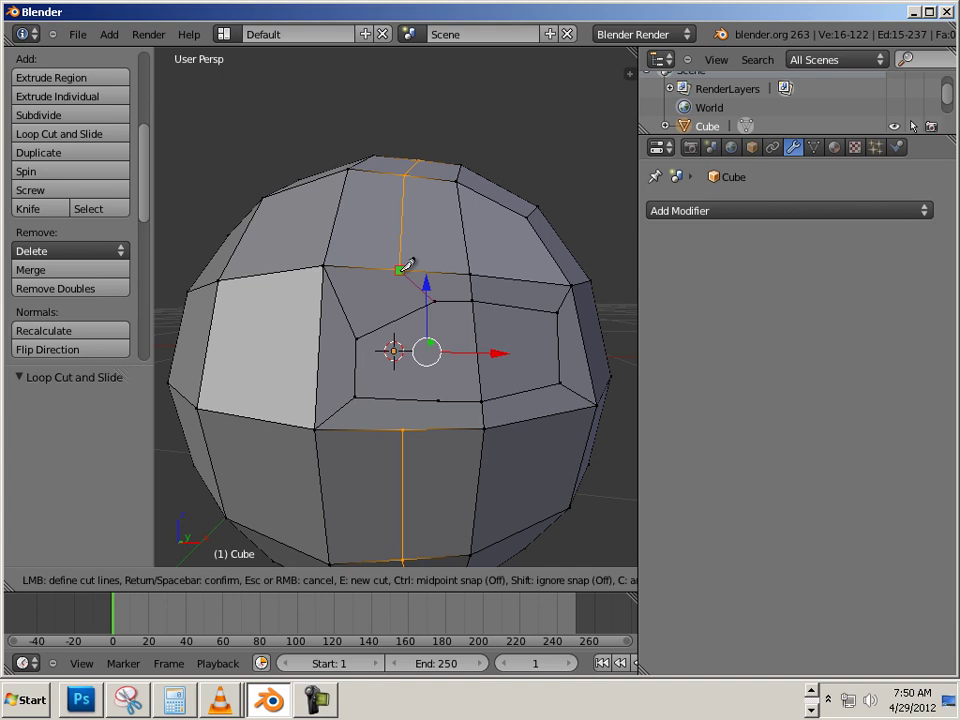
pyautogui.click(401, 268)
pyautogui.press('Return')
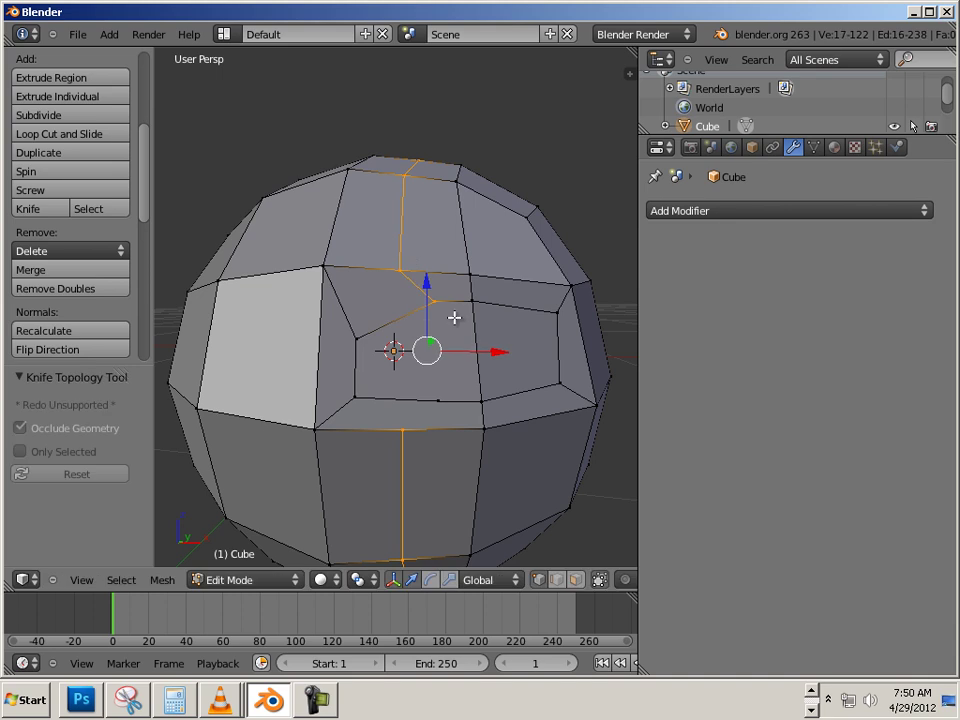
pyautogui.press('k')
pyautogui.click(440, 399)
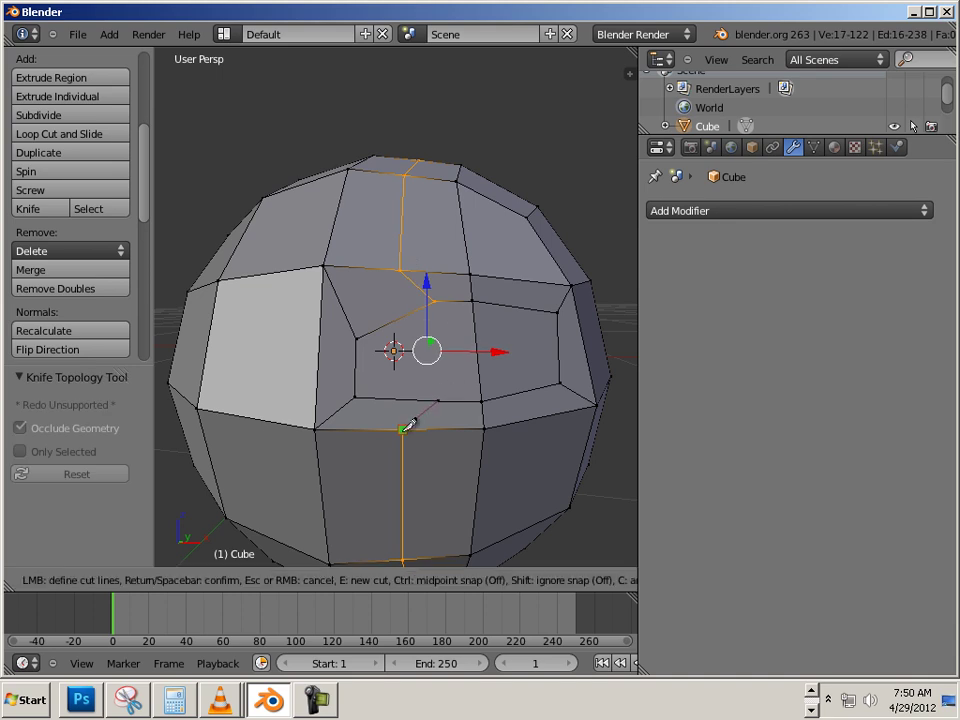
pyautogui.click(402, 429)
pyautogui.press('Return')
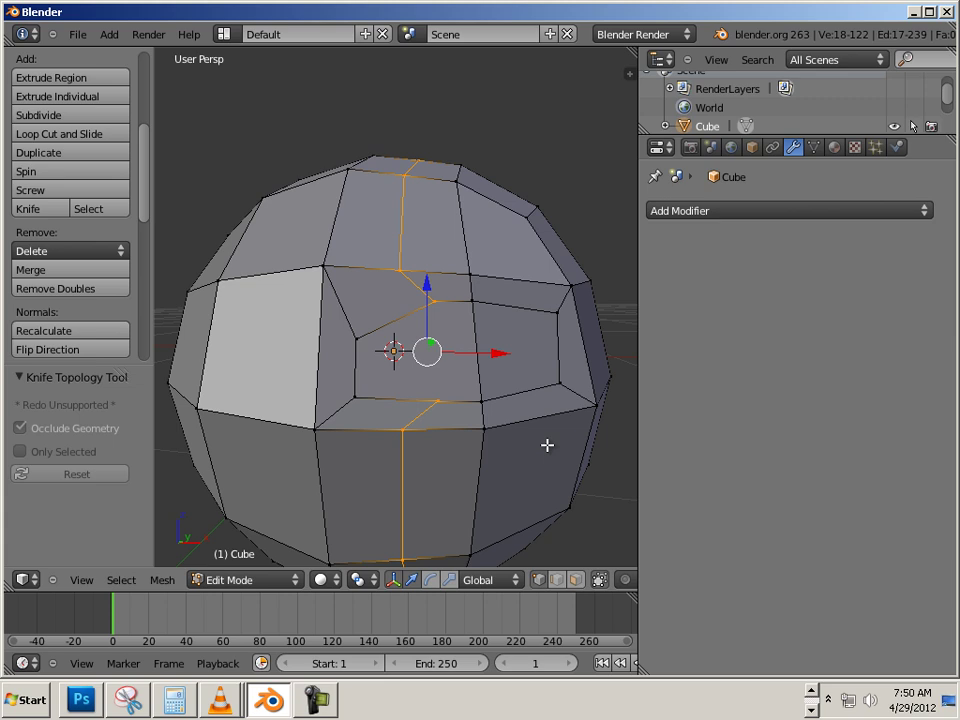
pyautogui.scroll(-1, 542, 424)
pyautogui.moveTo(542, 424)
pyautogui.mouseDown(button='middle')
pyautogui.moveTo(521, 429)
pyautogui.moveTo(527, 411)
pyautogui.mouseUp(button='middle')
pyautogui.scroll(6, 530, 432)
pyautogui.scroll(-2, 538, 434)
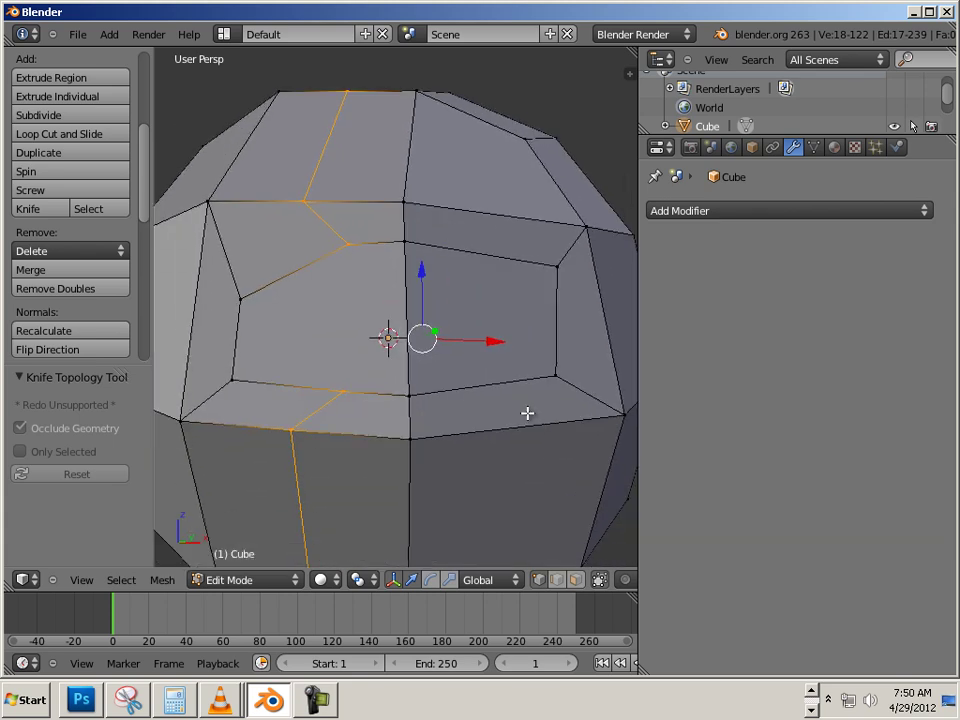
pyautogui.click(575, 580)
# Select the two faces inside the eye and inset them.
pyautogui.click(516, 339)
pyautogui.keyDown('shift'); pyautogui.click(362, 327); pyautogui.keyUp('shift')
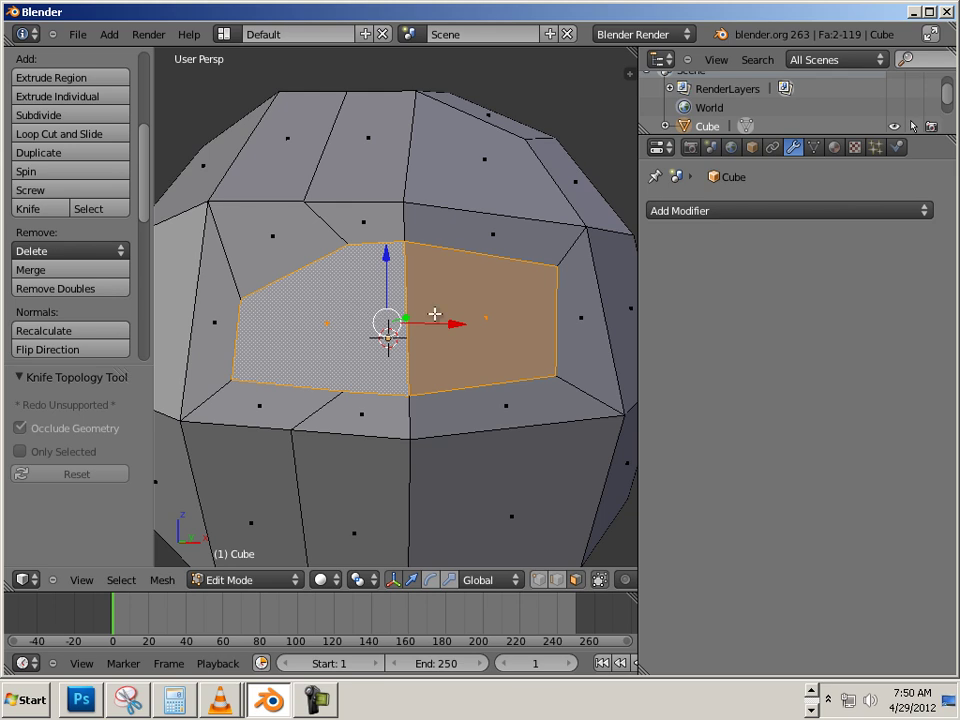
pyautogui.press('space')
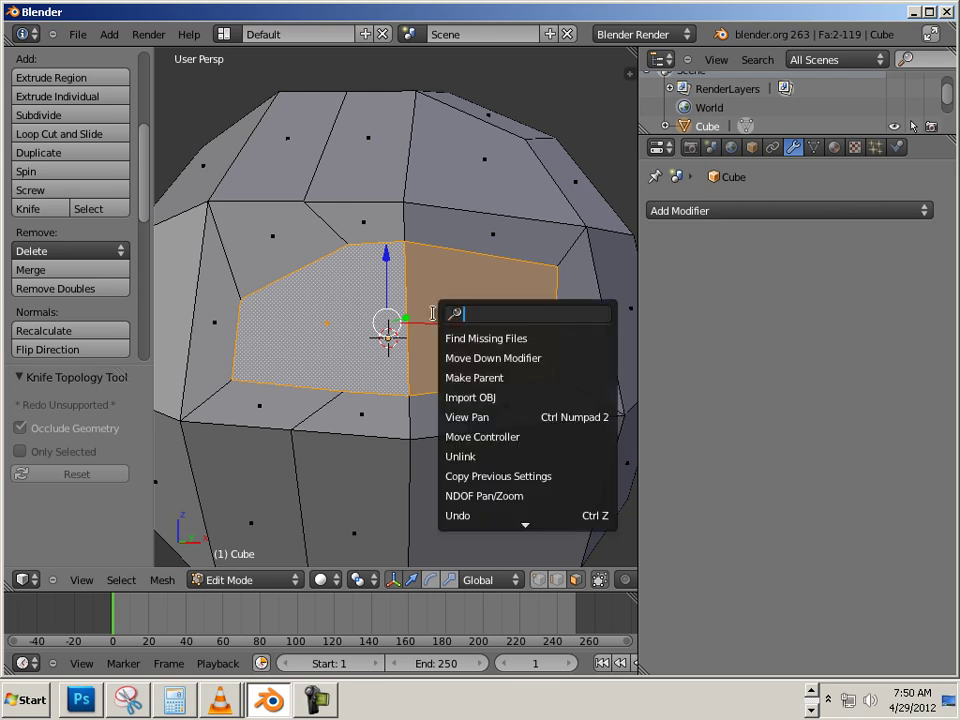
pyautogui.write('IN')
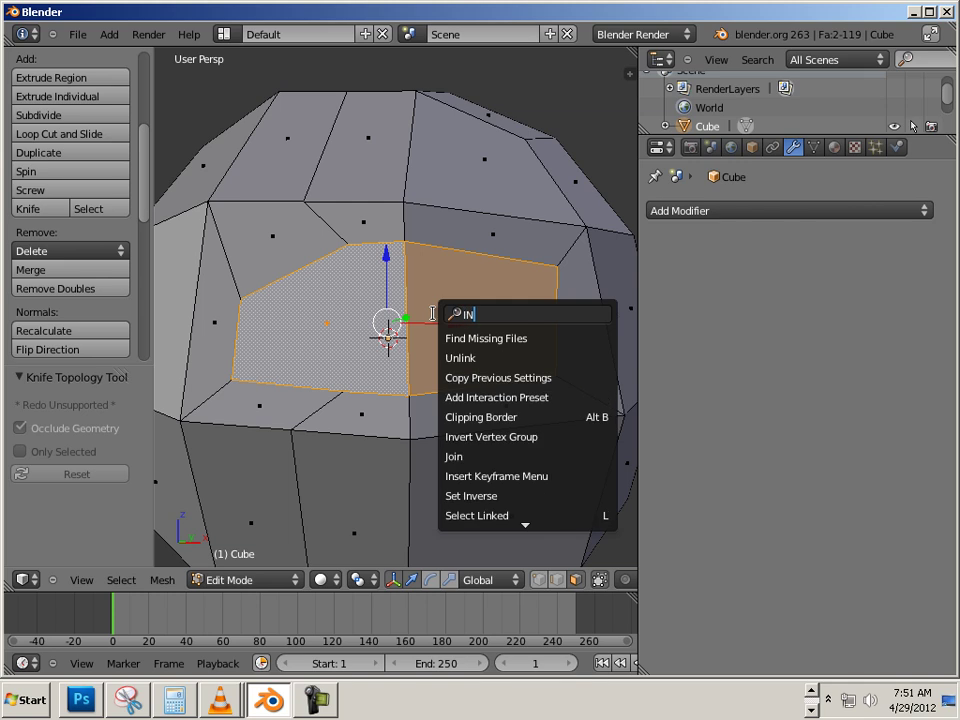
pyautogui.write('S')
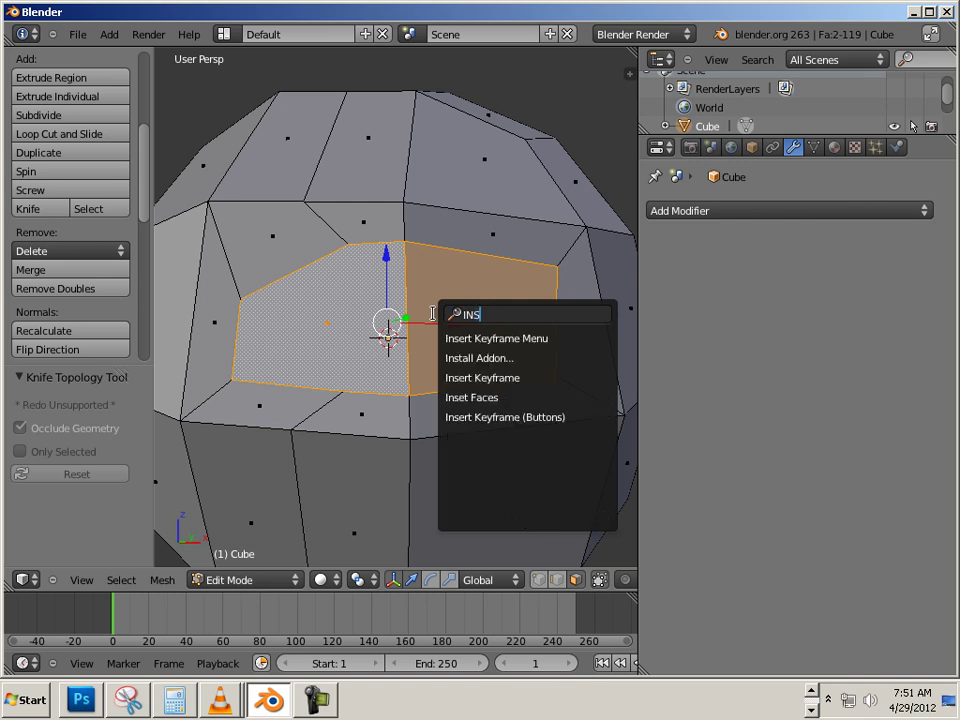
pyautogui.click(471, 396)
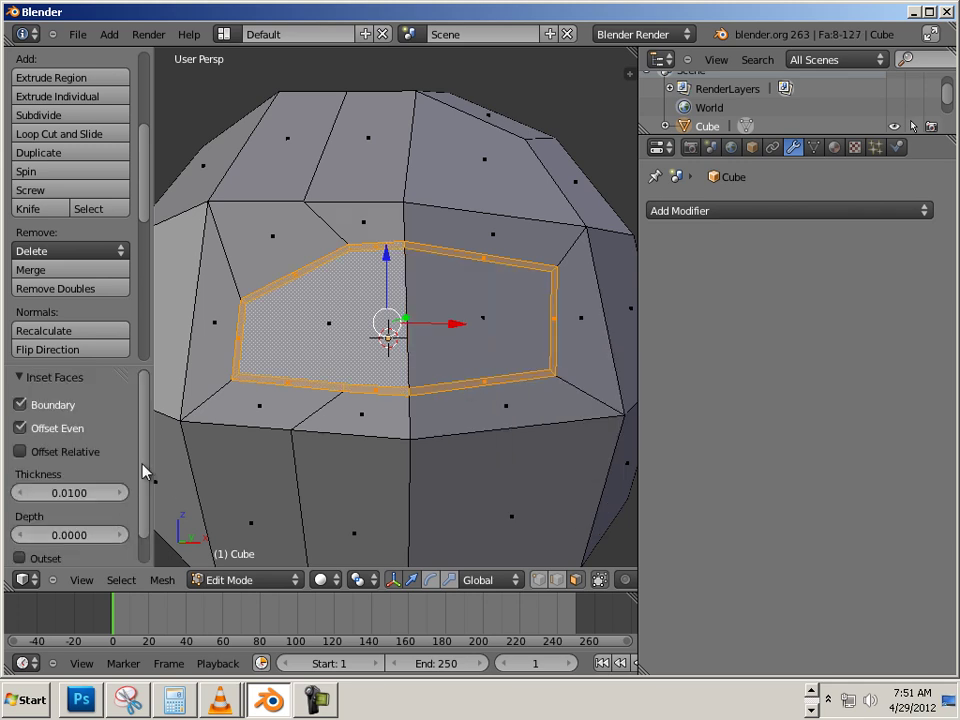
pyautogui.scroll(-1, 130, 480)
pyautogui.moveTo(90, 481); pyautogui.dragTo(105, 478)
pyautogui.scroll(-5, 459, 416)
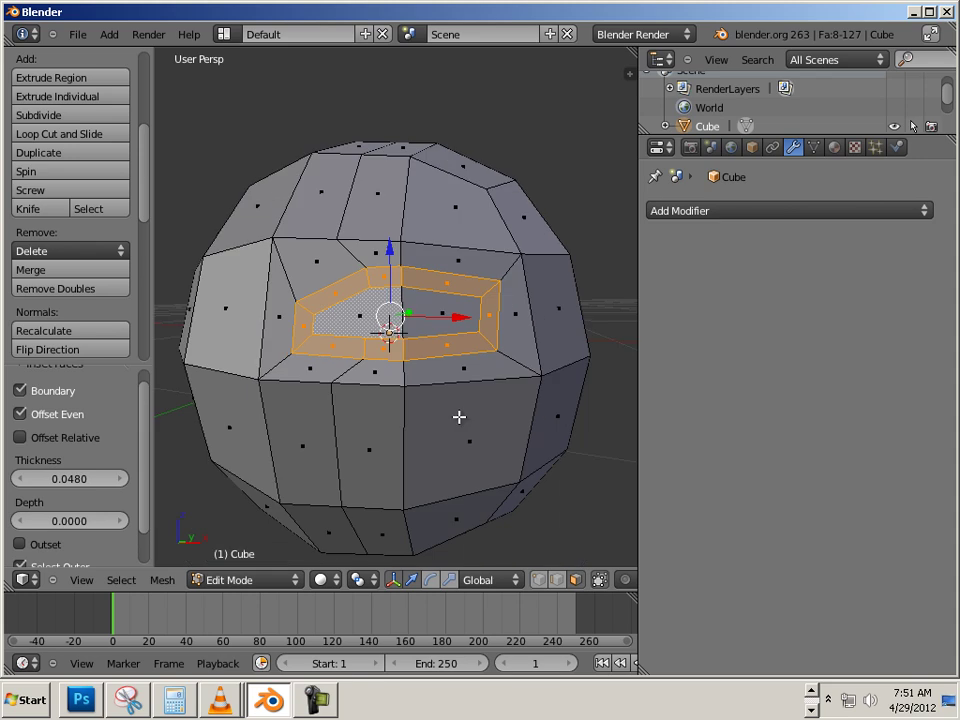
# Select the inset eye faces, extrude them and push them inward along Y.
pyautogui.press('a')
pyautogui.scroll(2, 515, 458)
pyautogui.moveTo(476, 465); pyautogui.dragTo(401, 388, button='middle')
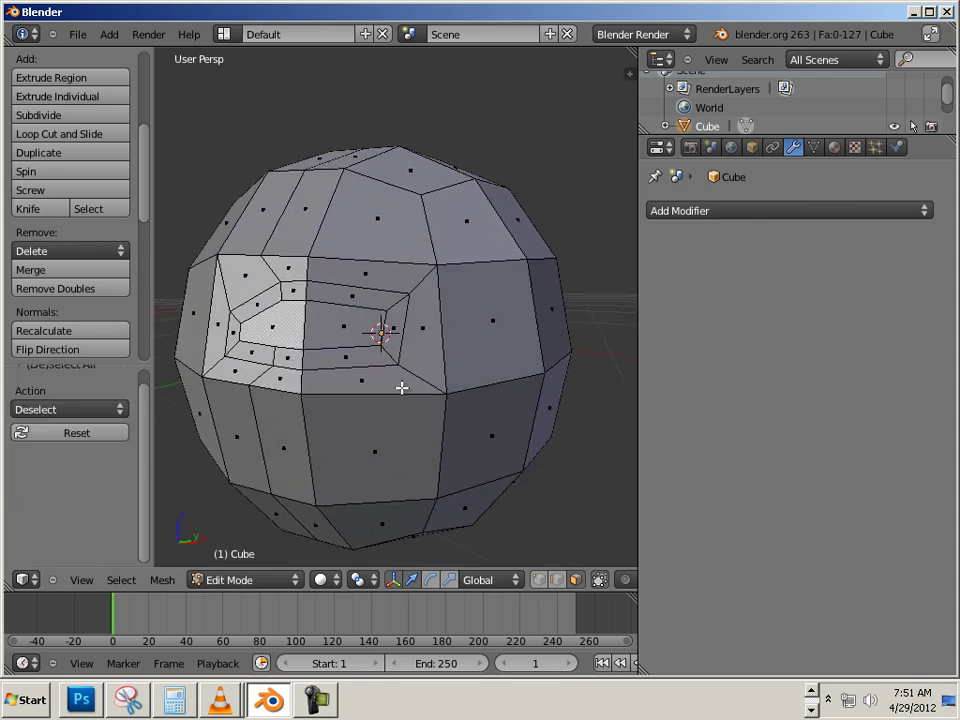
pyautogui.rightClick(350, 330)
pyautogui.keyDown('shift'); pyautogui.rightClick(291, 332); pyautogui.keyUp('shift')
pyautogui.press('KP_6')
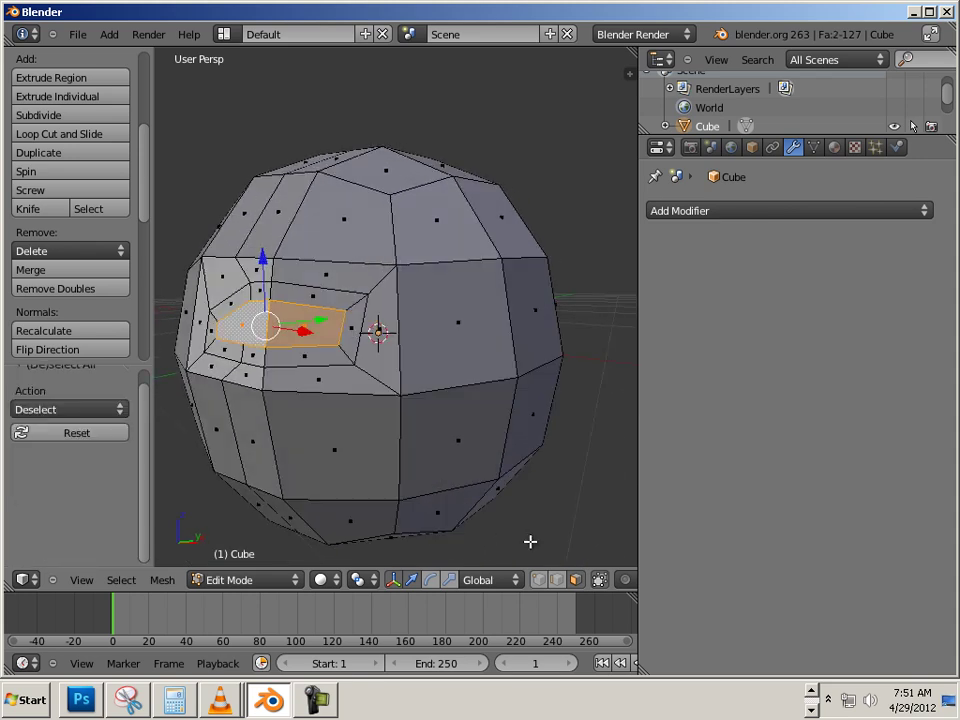
pyautogui.press('e')
pyautogui.click(278, 350)
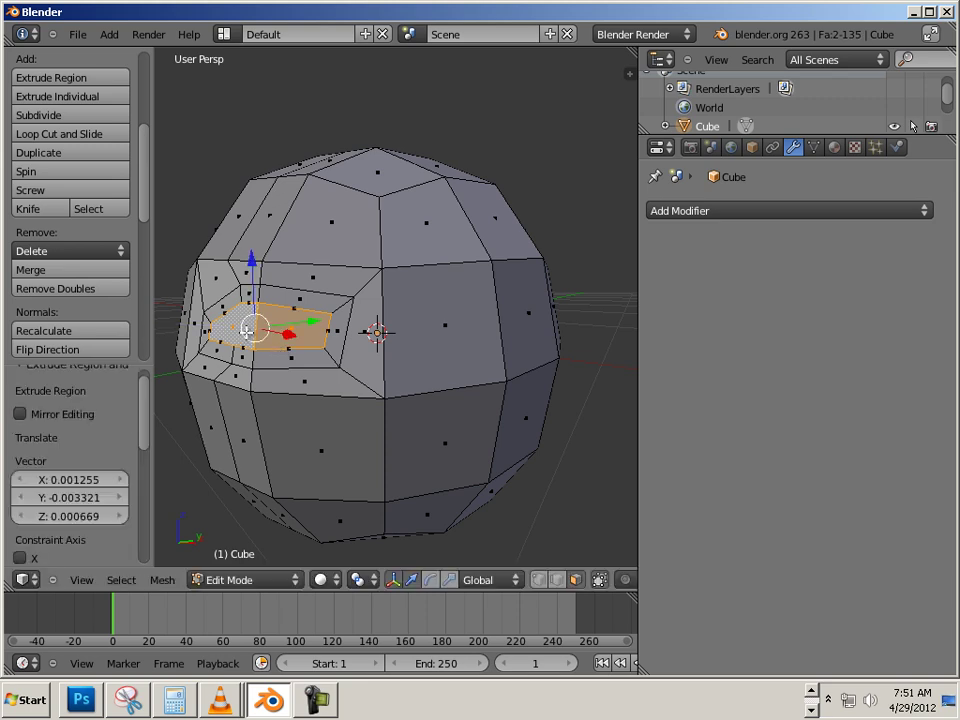
pyautogui.press('g')
pyautogui.click(337, 316)
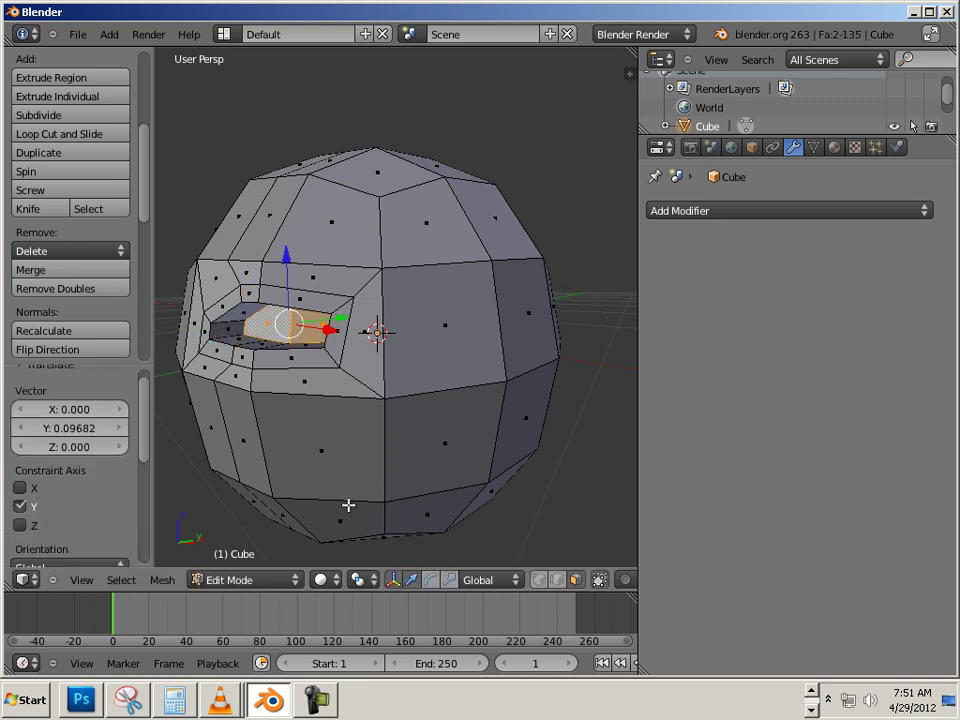
pyautogui.moveTo(347, 506); pyautogui.dragTo(421, 479, button='middle')
# In Object Mode, add a Multiresolution modifier to the sphere and subdivide it once.
pyautogui.press('Tab')
pyautogui.press('Tab')
pyautogui.press('Tab')
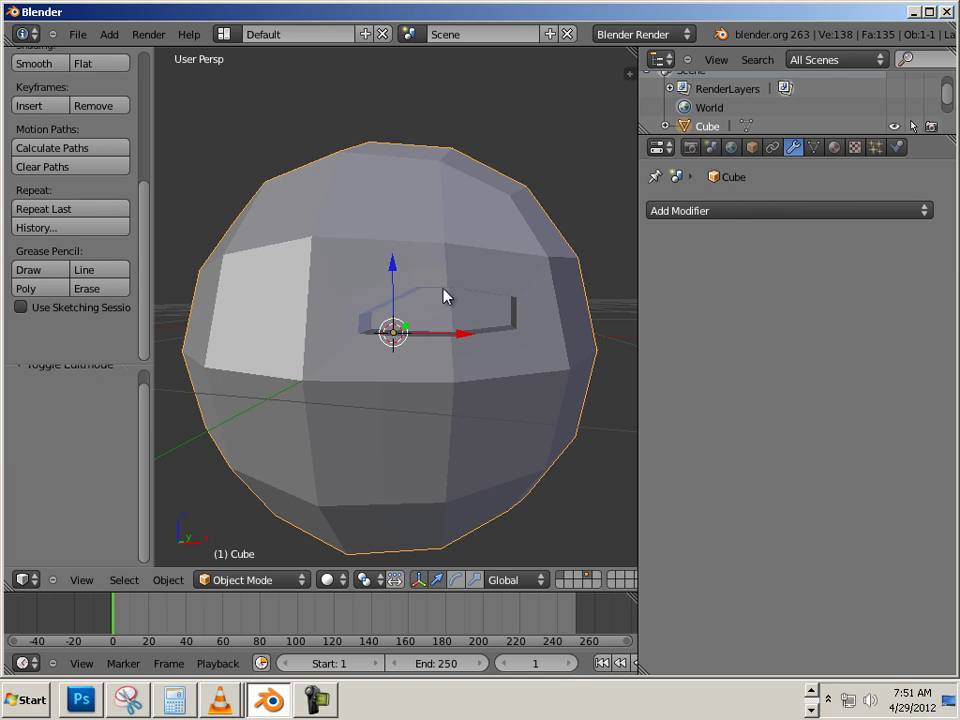
pyautogui.click(679, 213)
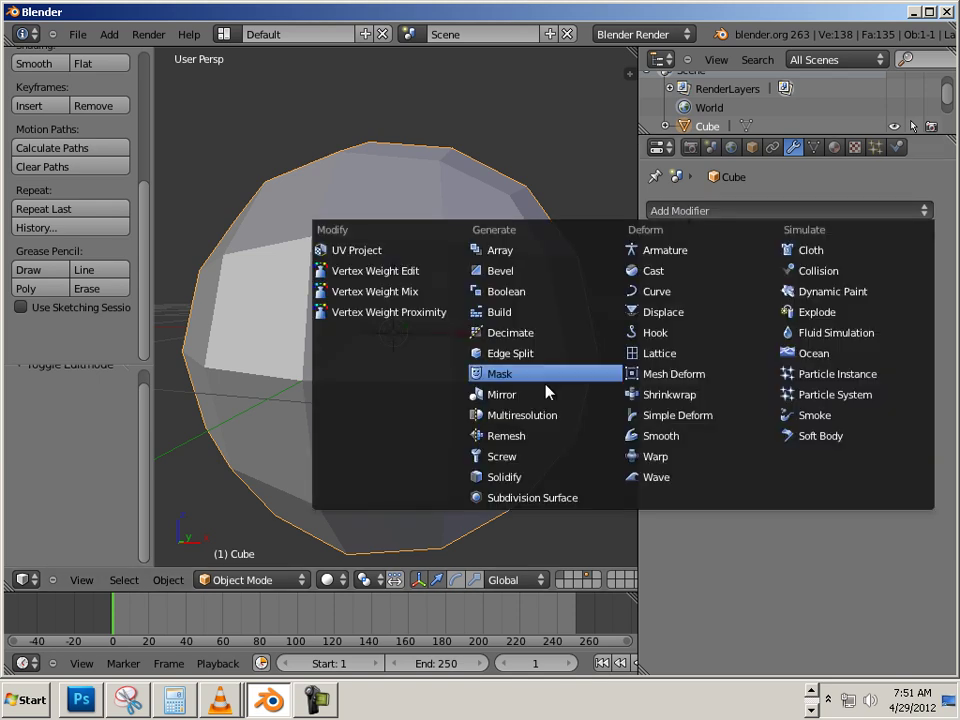
pyautogui.click(540, 418)
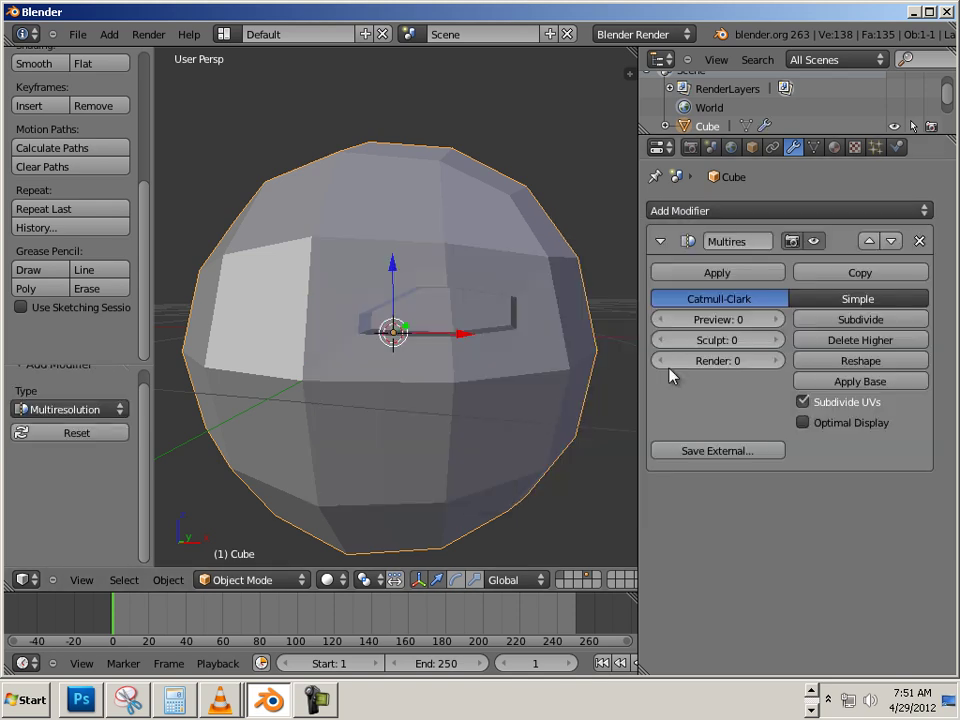
pyautogui.click(848, 319)
pyautogui.press('Tab')
pyautogui.press('Tab')
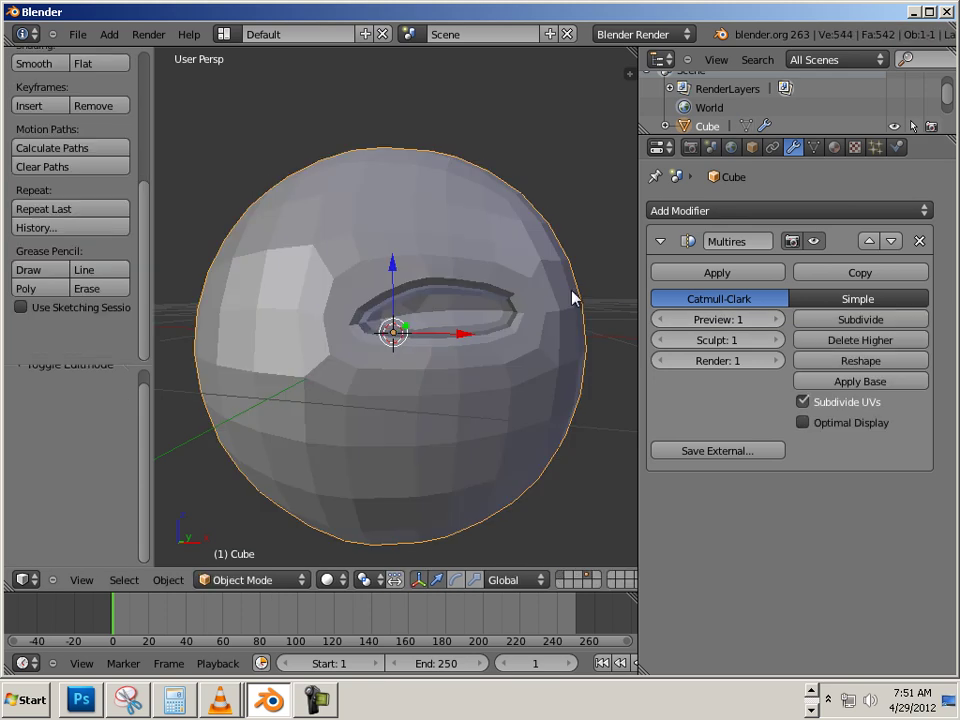
pyautogui.moveTo(553, 437); pyautogui.dragTo(489, 451, button='middle')
pyautogui.scroll(4, 489, 451)
pyautogui.scroll(-3, 501, 396)
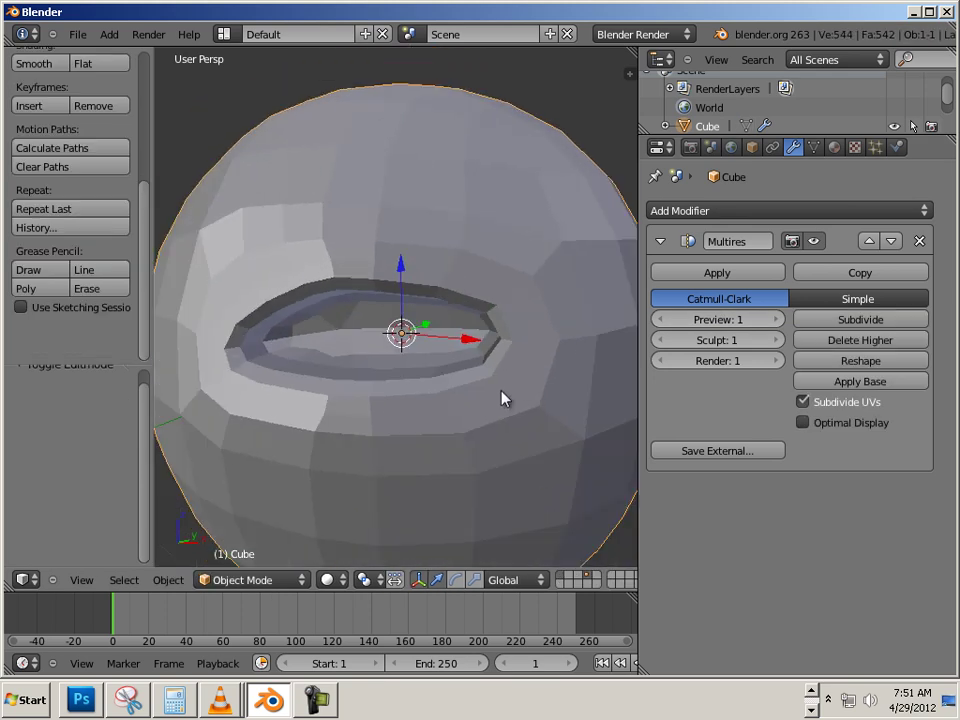
pyautogui.moveTo(360, 390); pyautogui.dragTo(336, 403, button='middle')
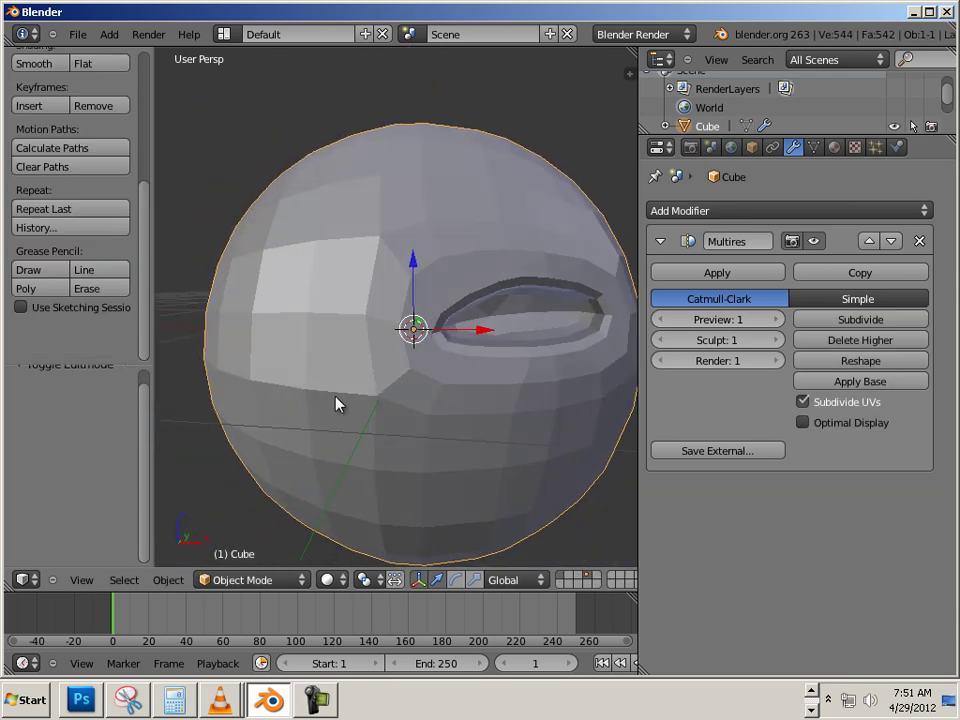
# Turn on Wire display in the Object properties, then orbit and zoom toward the eye.
pyautogui.click(752, 147)
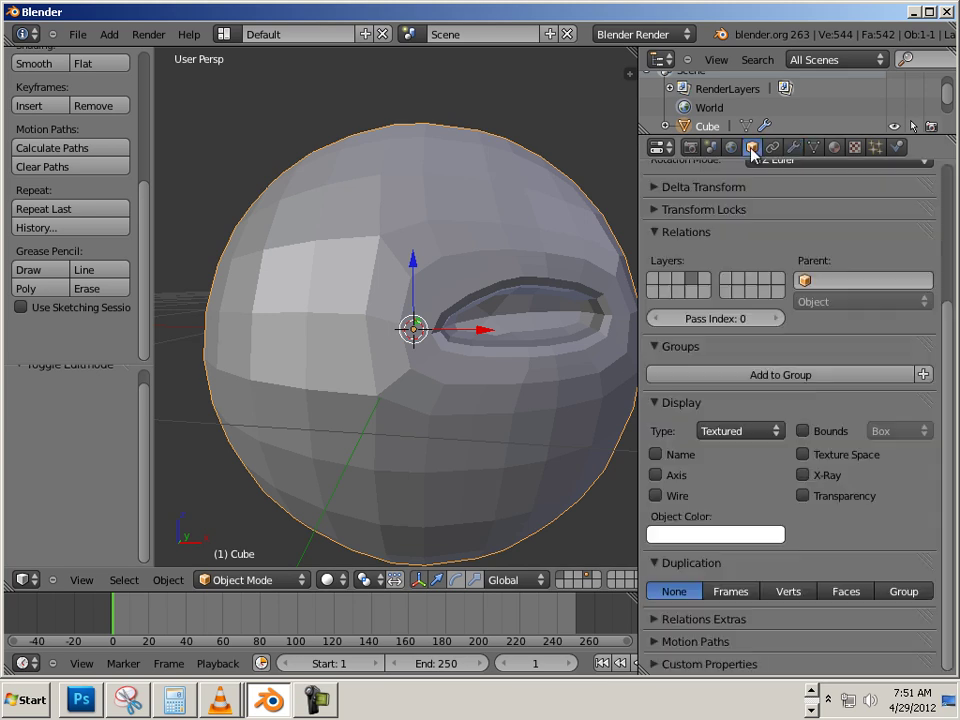
pyautogui.click(659, 496)
pyautogui.moveTo(600, 467); pyautogui.dragTo(563, 467, button='middle')
pyautogui.scroll(5, 553, 467)
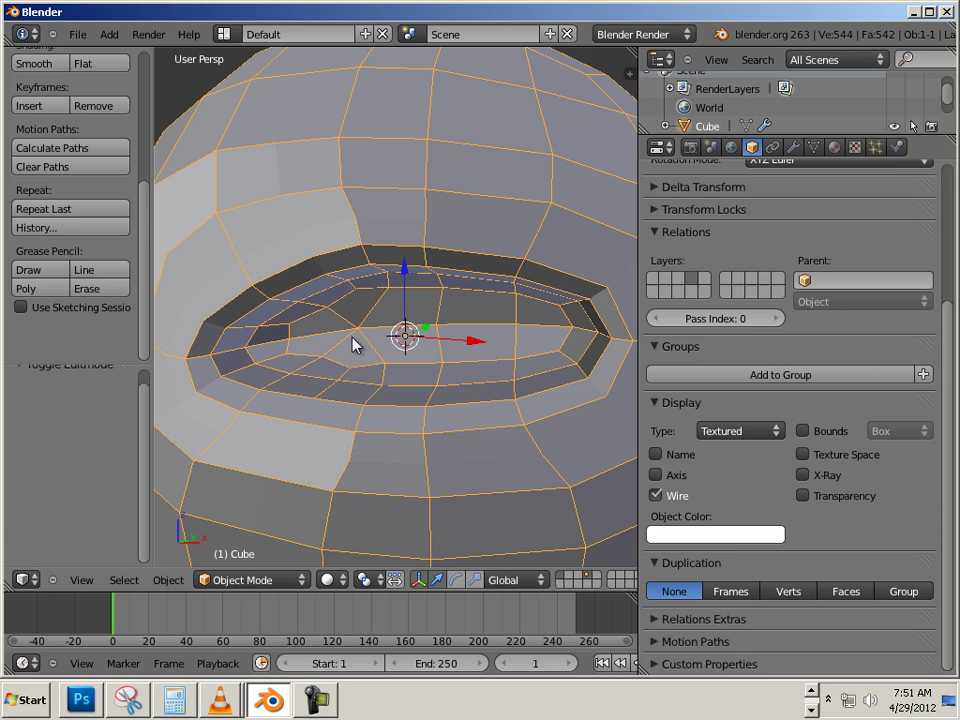
# In Edit Mode, knife-cut the socket face from top edge to bottom edge, then return to Object Mode.
pyautogui.press('Tab')
pyautogui.scroll(3, 334, 345)
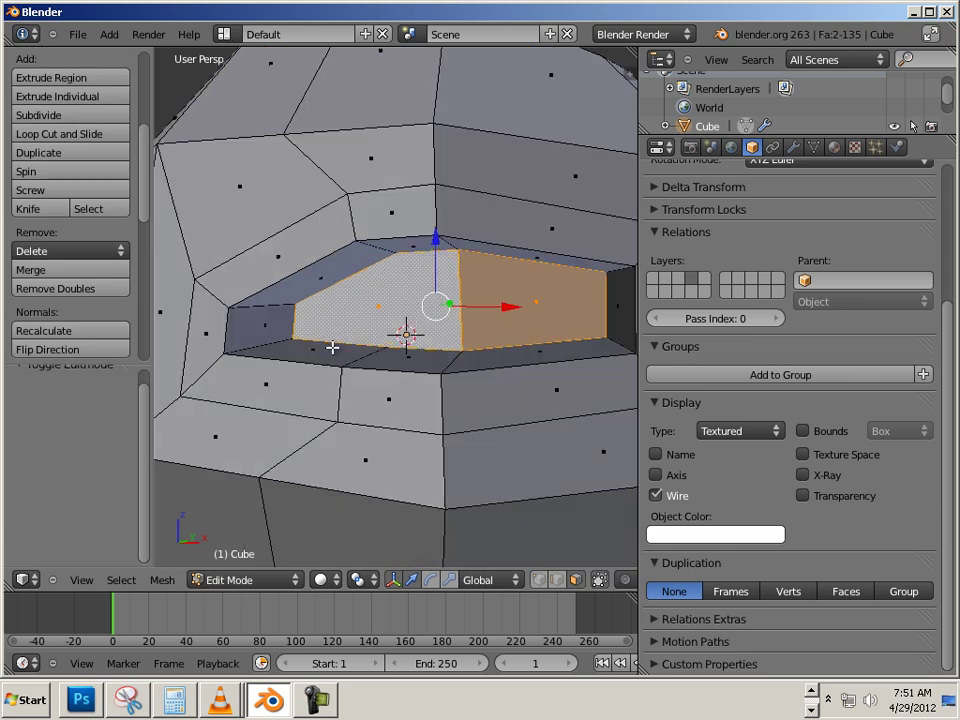
pyautogui.moveTo(384, 336); pyautogui.dragTo(368, 316, button='middle')
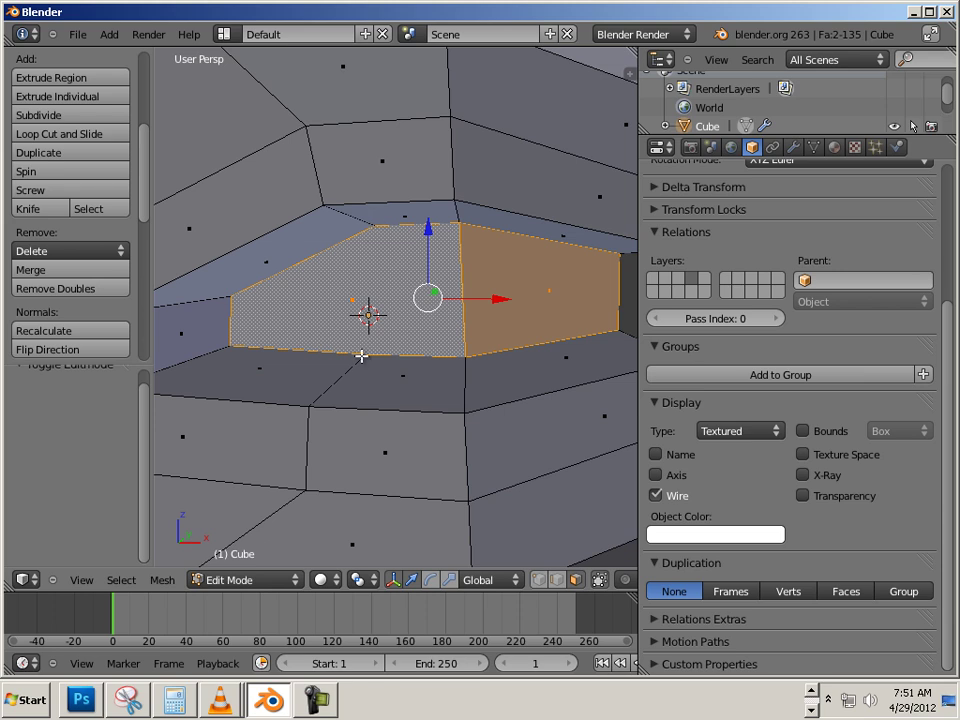
pyautogui.press('k')
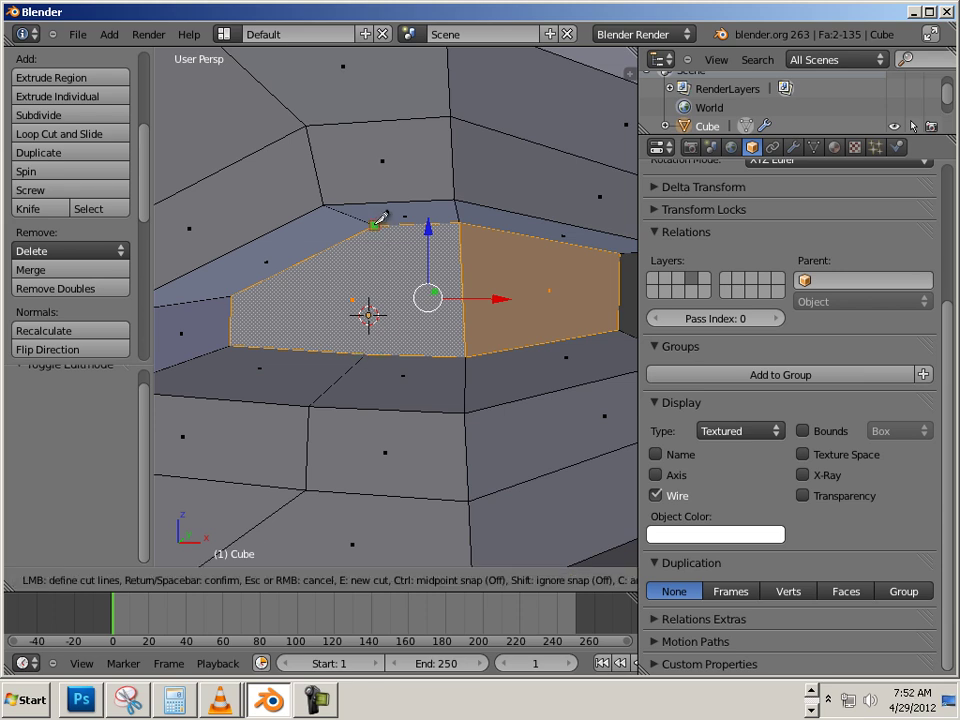
pyautogui.click(375, 226)
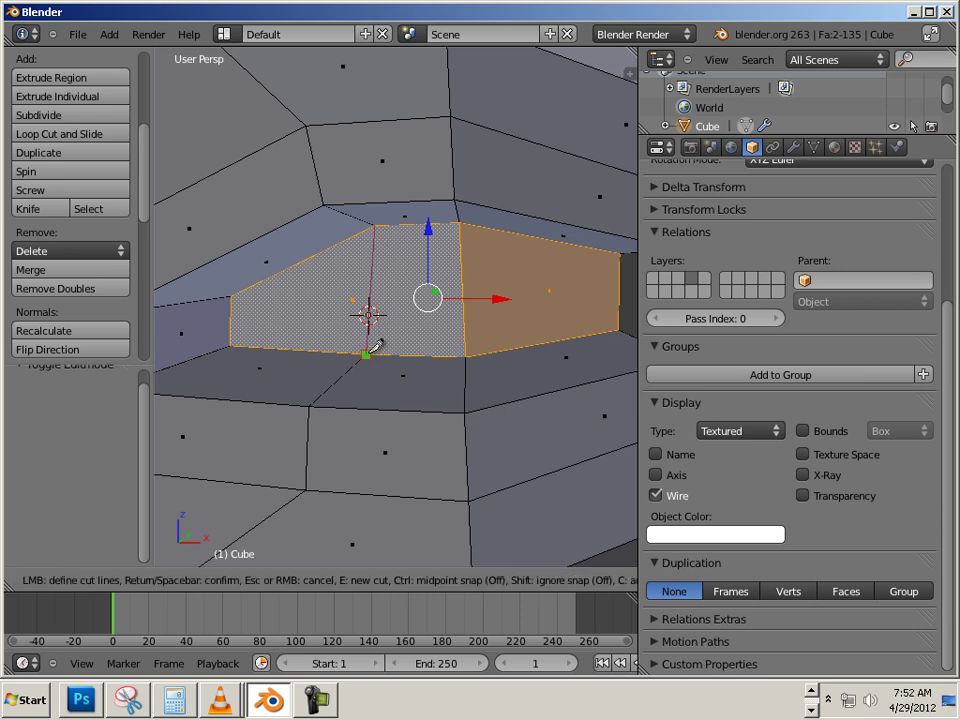
pyautogui.click(366, 353)
pyautogui.press('Return')
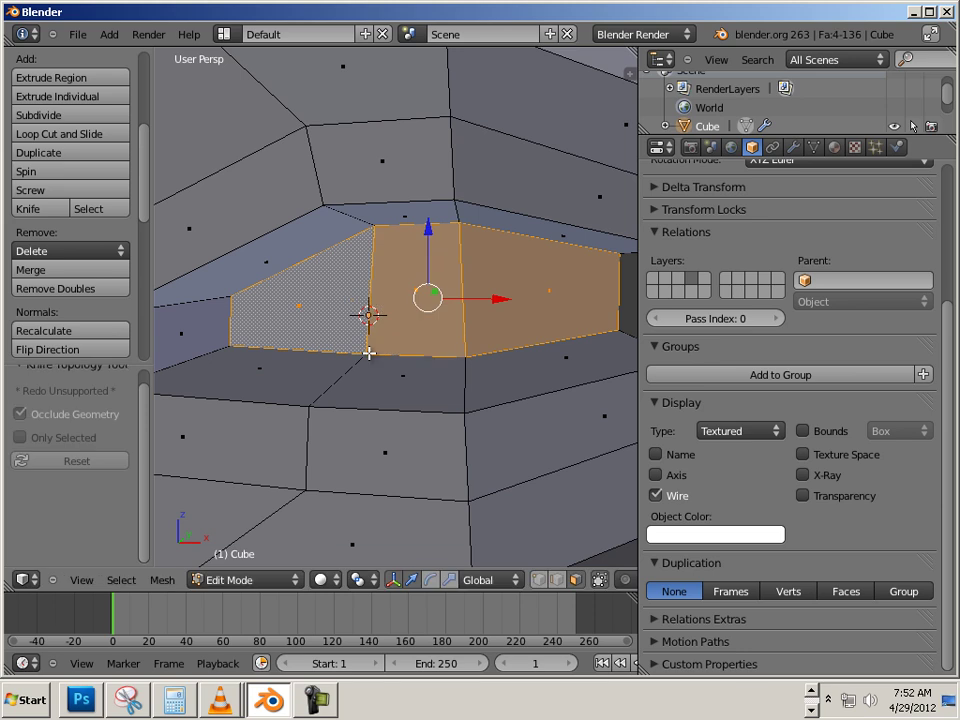
pyautogui.press('Tab')
pyautogui.scroll(-4, 368, 355)
pyautogui.moveTo(469, 358); pyautogui.dragTo(461, 358, button='middle')
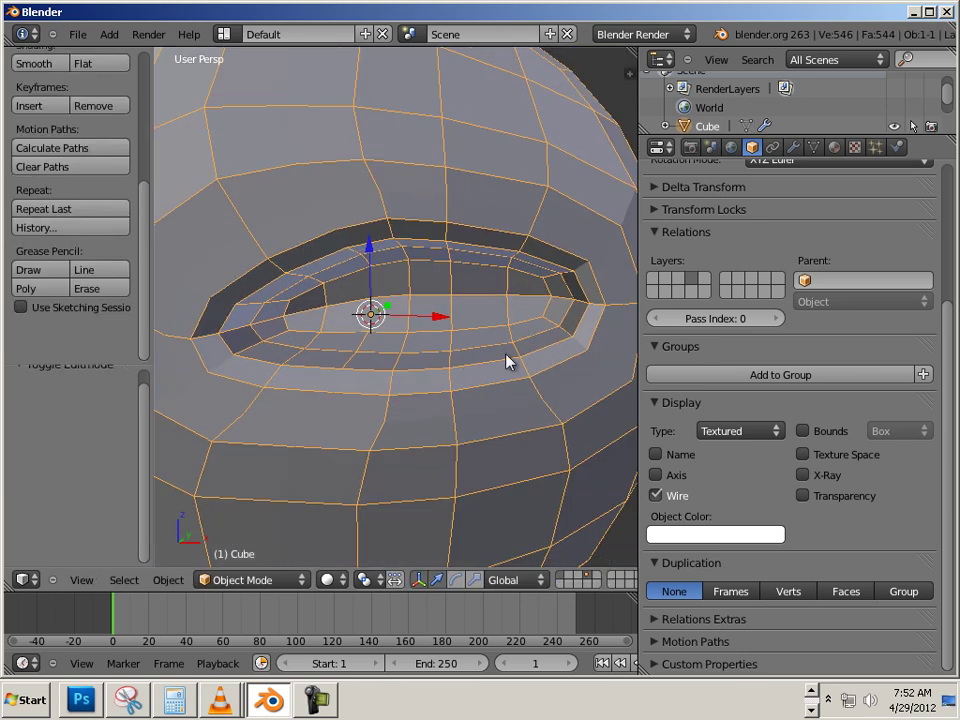
pyautogui.scroll(-5, 519, 373)
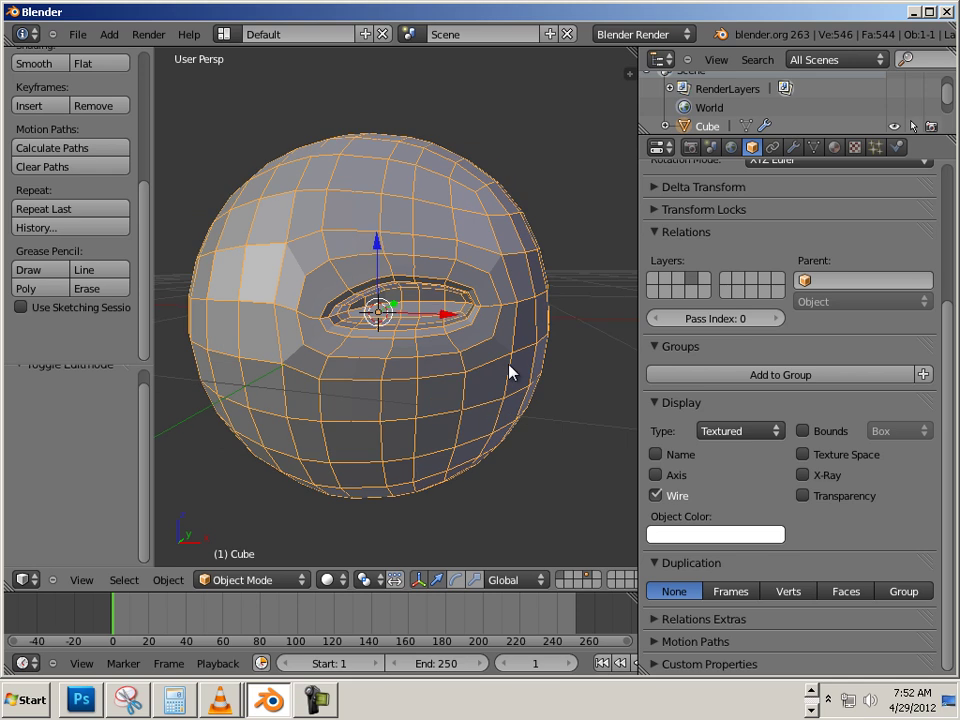
pyautogui.scroll(3, 441, 374)
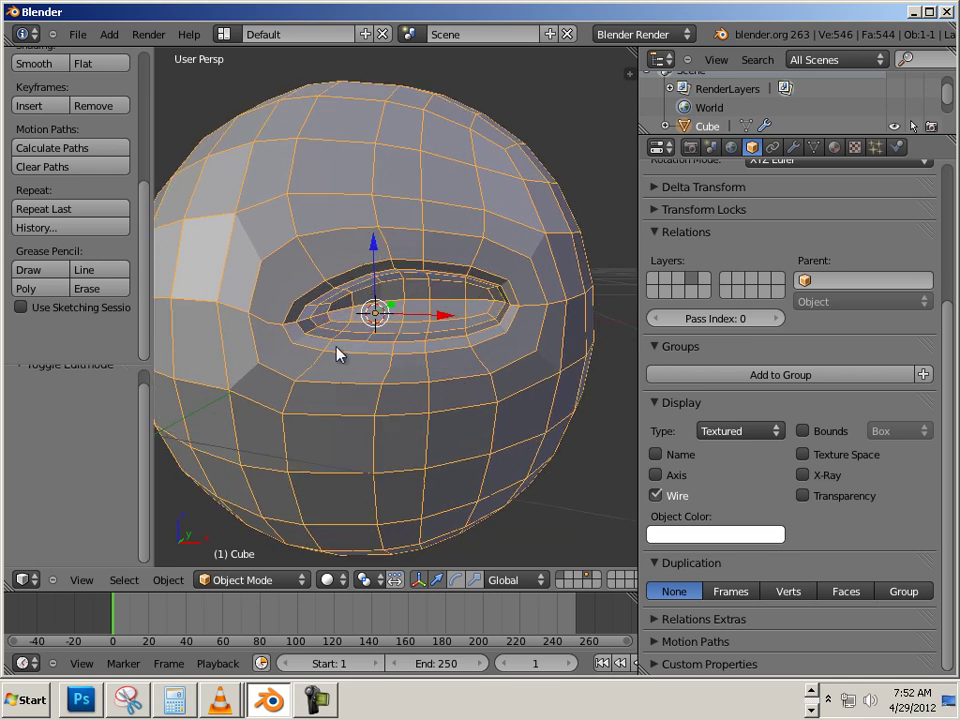
pyautogui.scroll(-5, 583, 440)
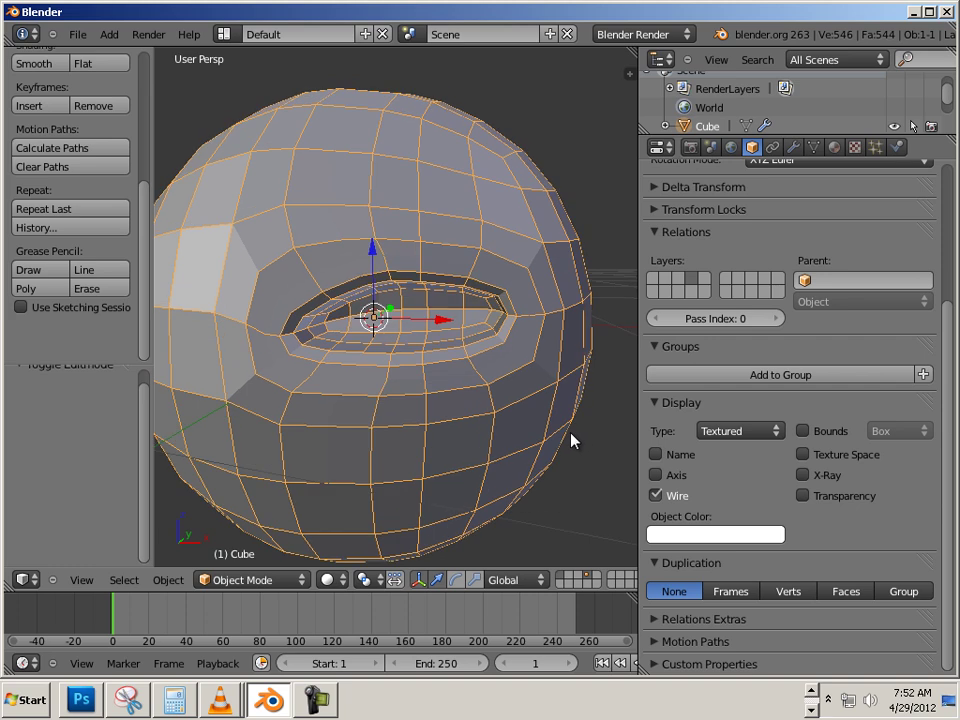
pyautogui.scroll(4, 570, 428)
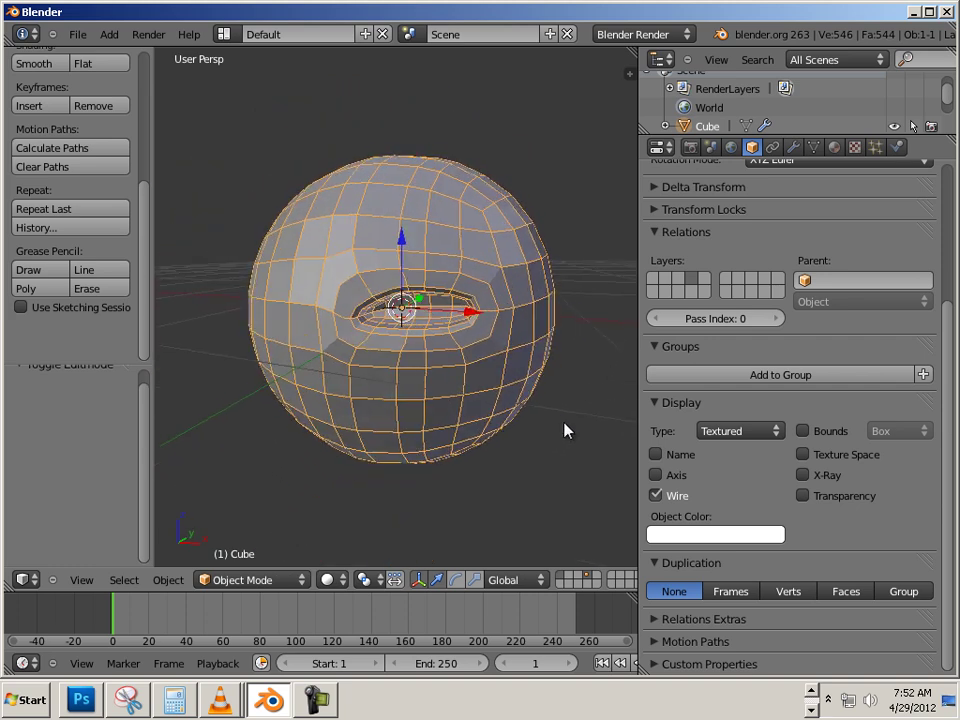
pyautogui.moveTo(555, 428)
pyautogui.mouseDown(button='middle')
pyautogui.moveTo(557, 454)
pyautogui.moveTo(555, 428)
pyautogui.moveTo(548, 438)
pyautogui.mouseUp(button='middle')
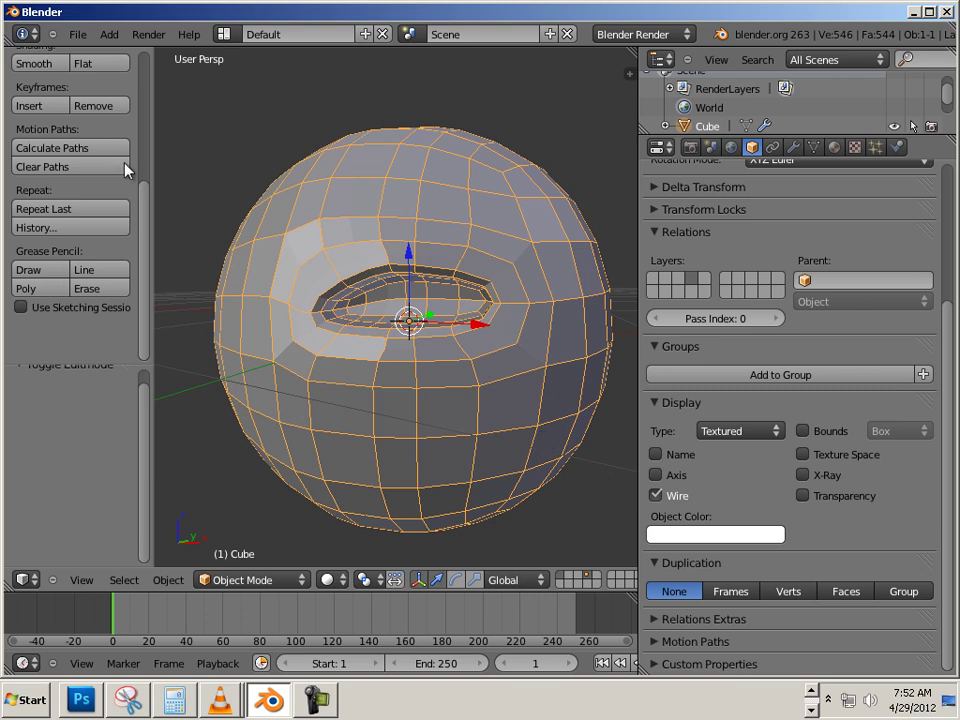